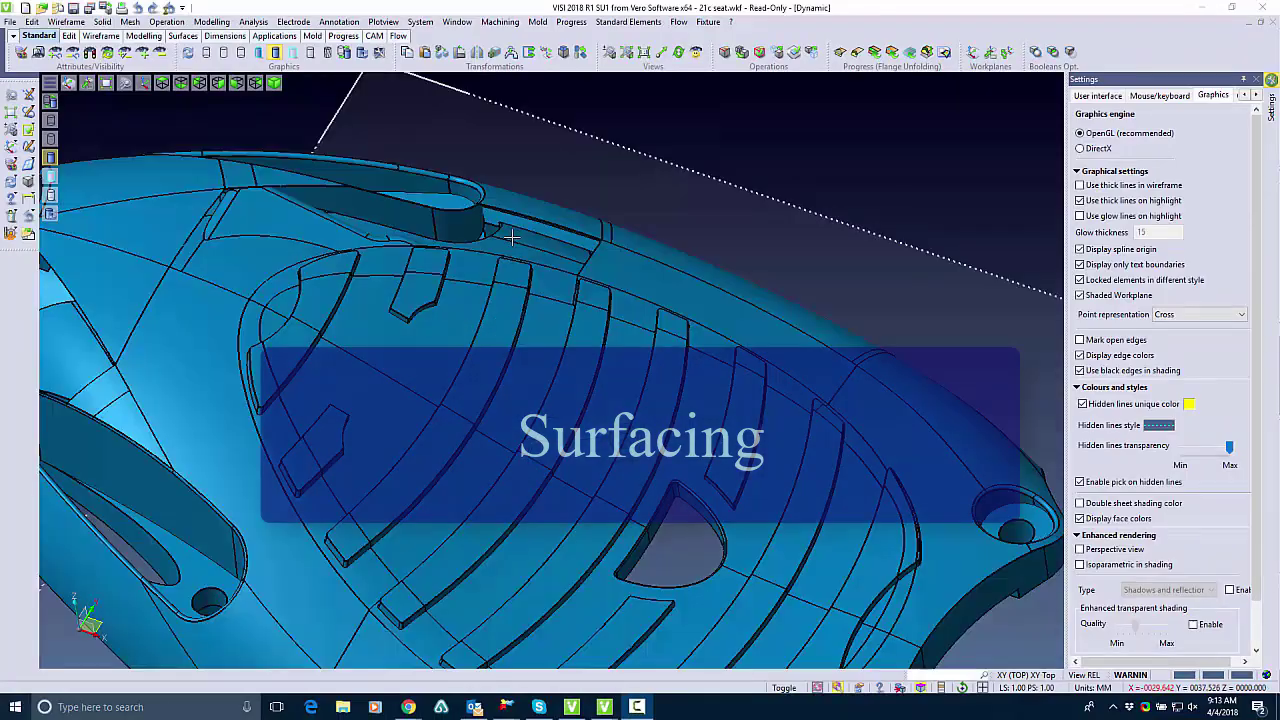
Enable 'Double sheet shading color' in the Graphics settings so the seat's back faces show orange.
middle_drag(560, 300, 372, 222)
scroll(314, 207, down, 5)
scroll(322, 211, up, 5)
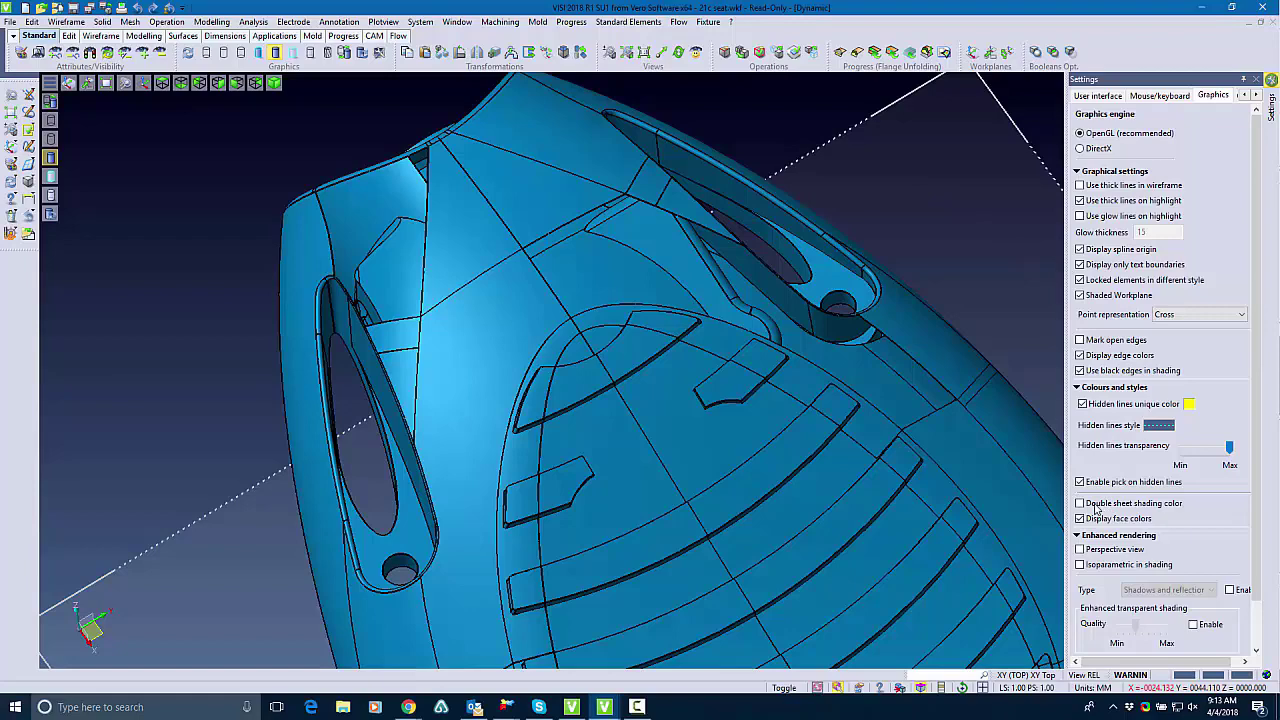
click(420, 22)
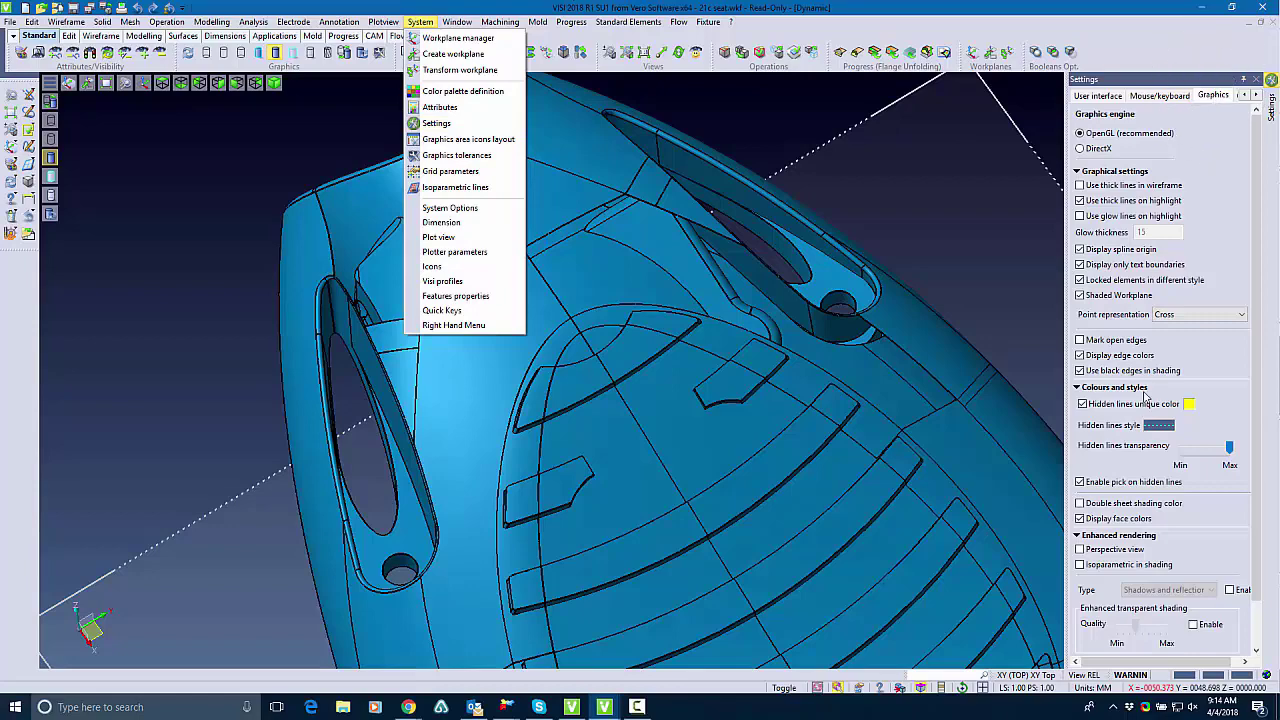
click(1088, 506)
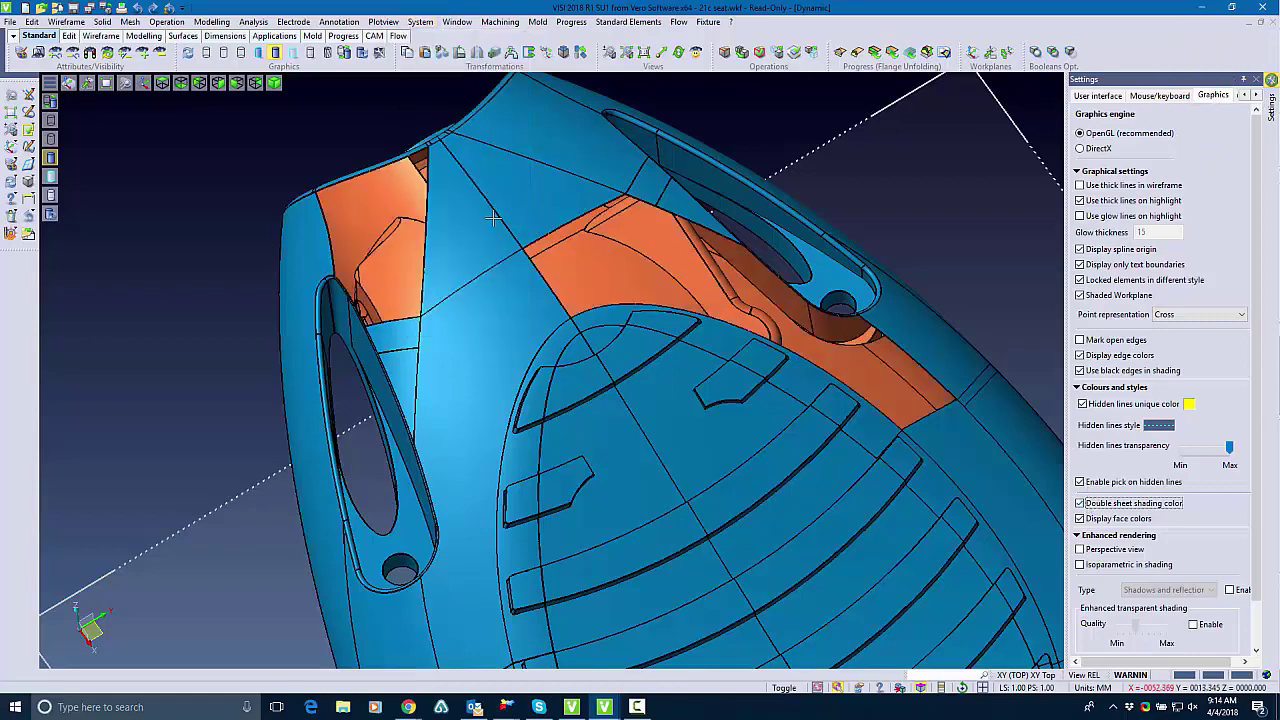
Patch the orange opening on the seat top with an Auto Constrained Surface from its edges.
click(102, 22)
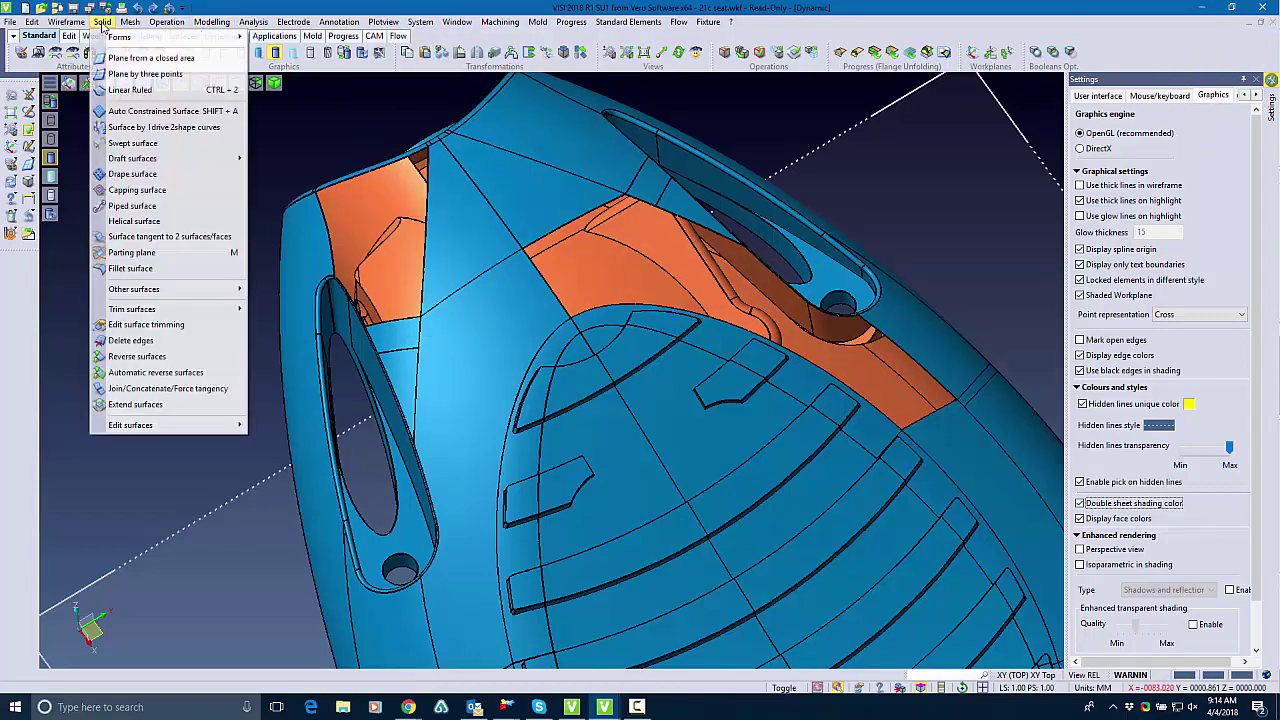
click(170, 108)
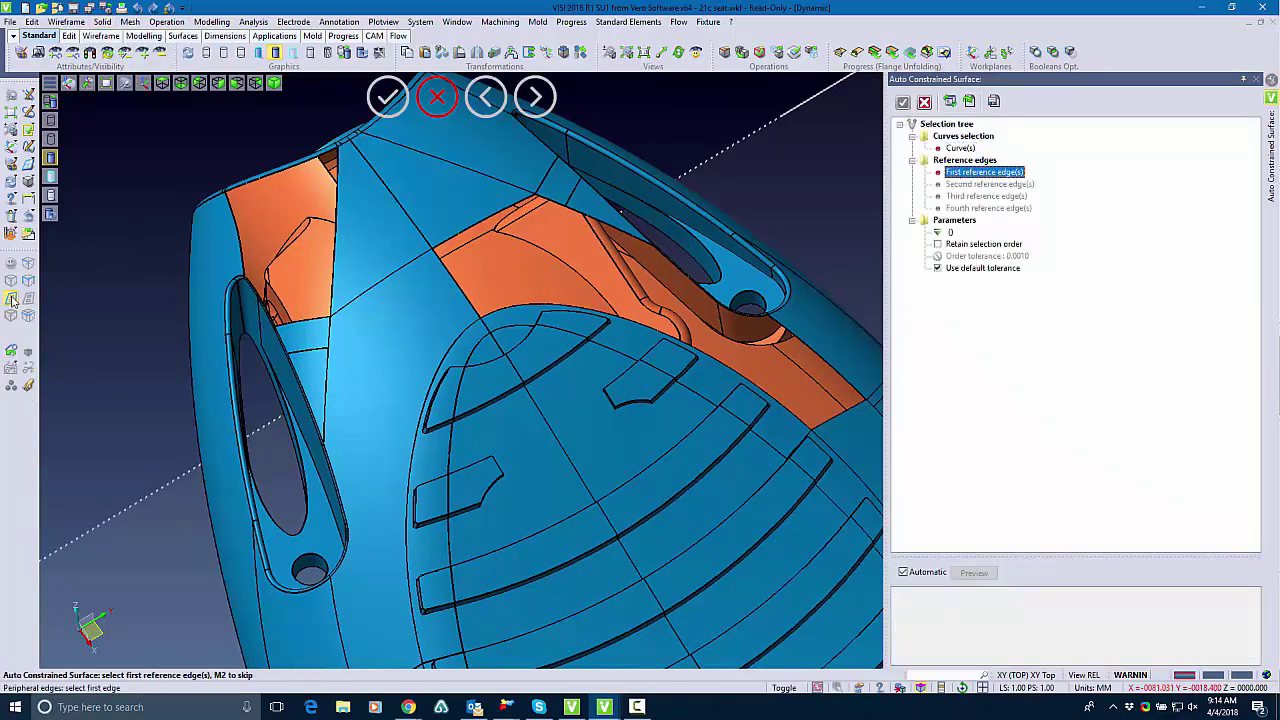
click(238, 240)
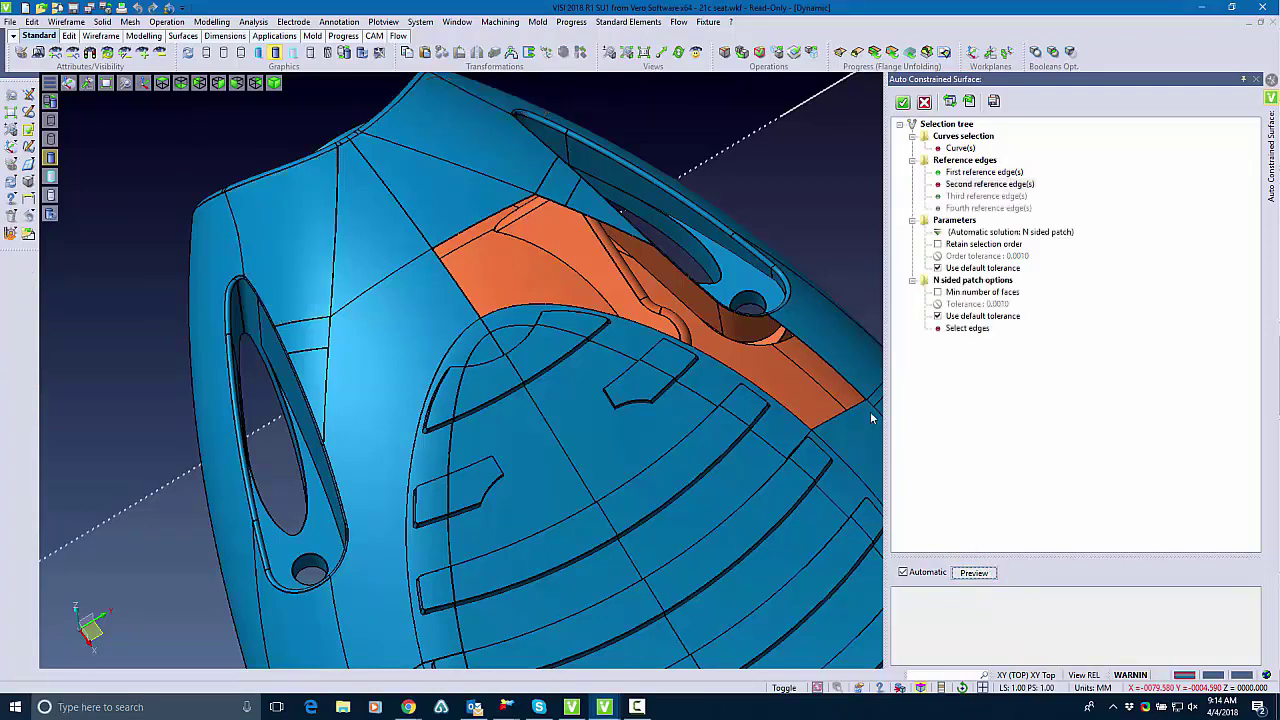
click(903, 103)
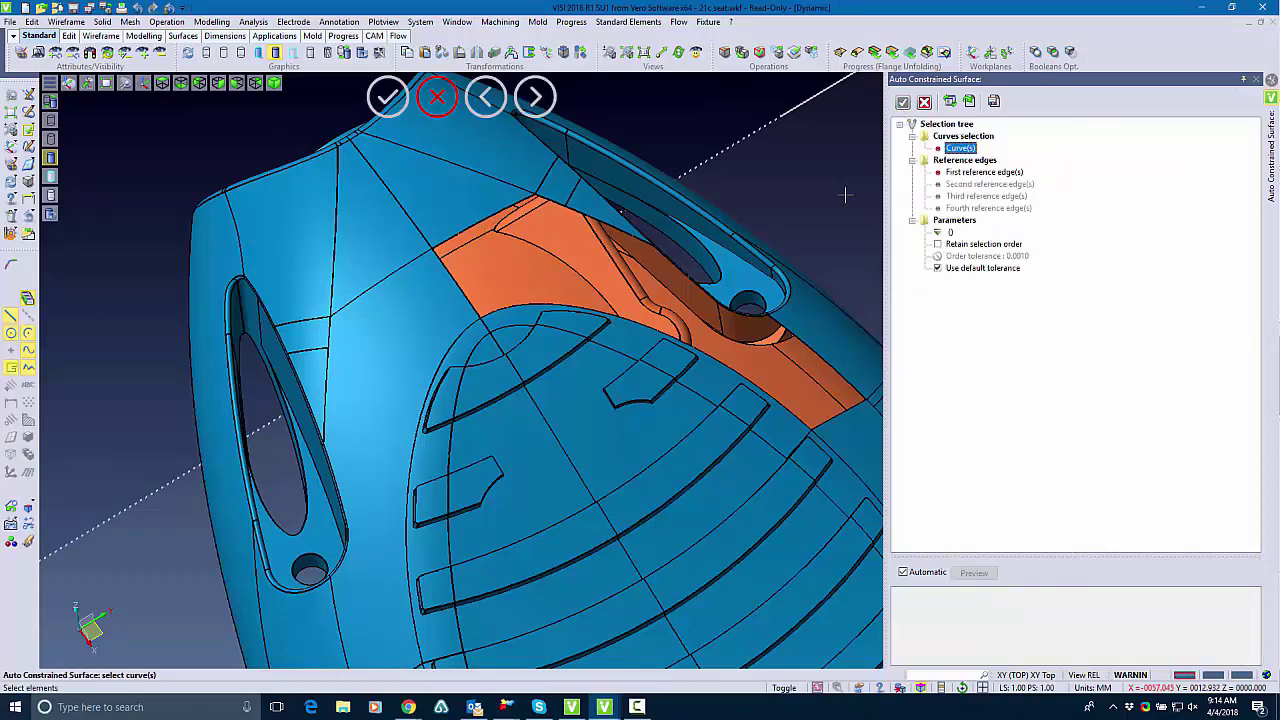
click(924, 177)
click(524, 212)
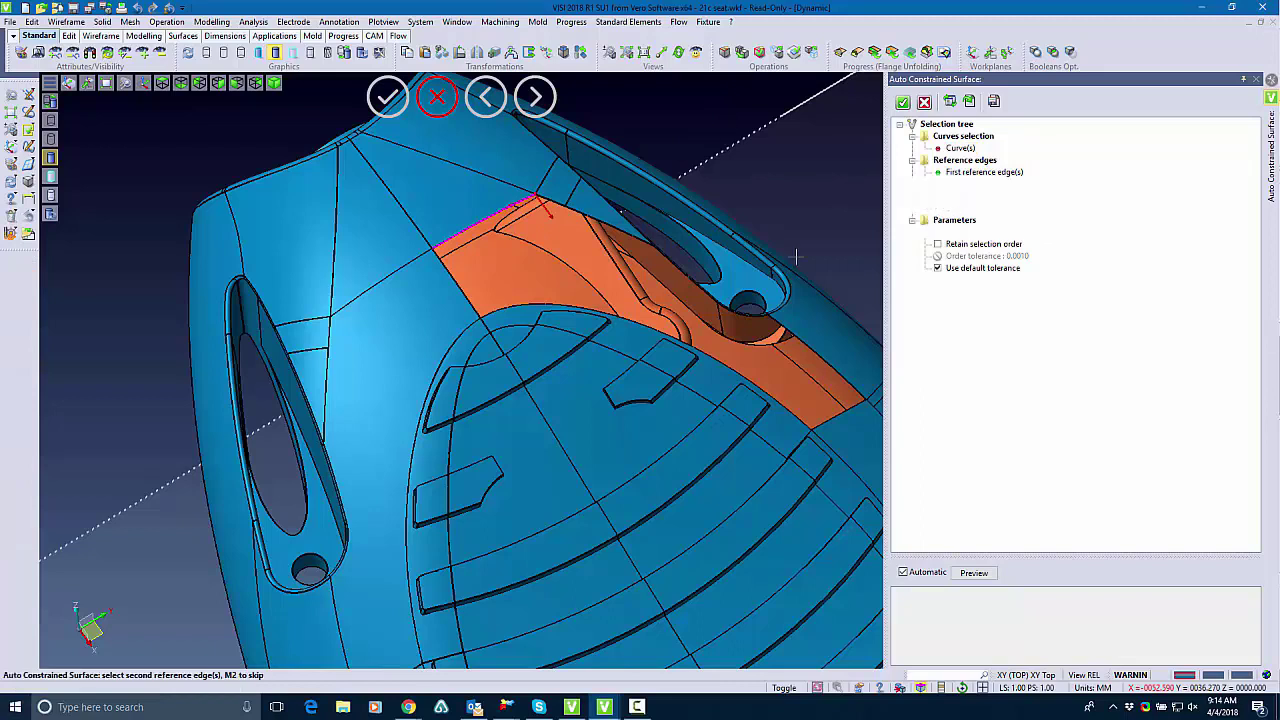
click(964, 569)
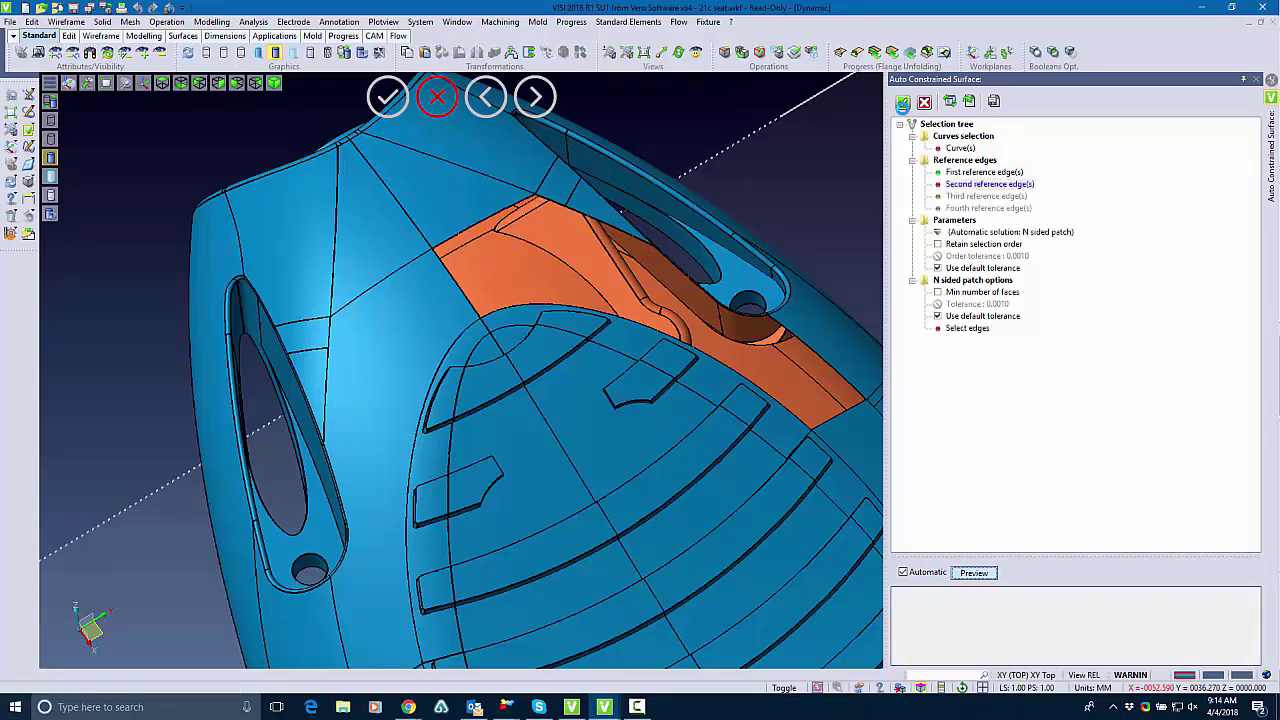
click(902, 101)
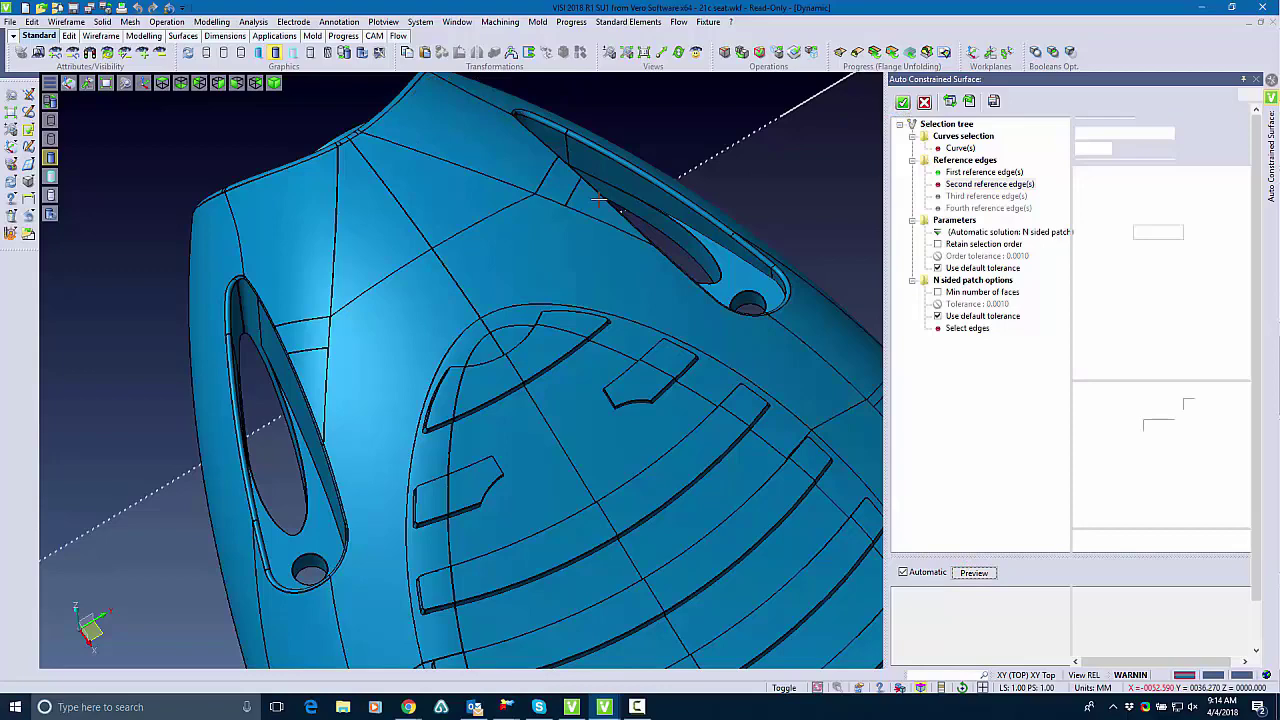
Zoom out to the whole seat, switch to Change attribute, and start Operation > Close to Solid.
scroll(480, 273, down, 5)
scroll(480, 273, down, 3)
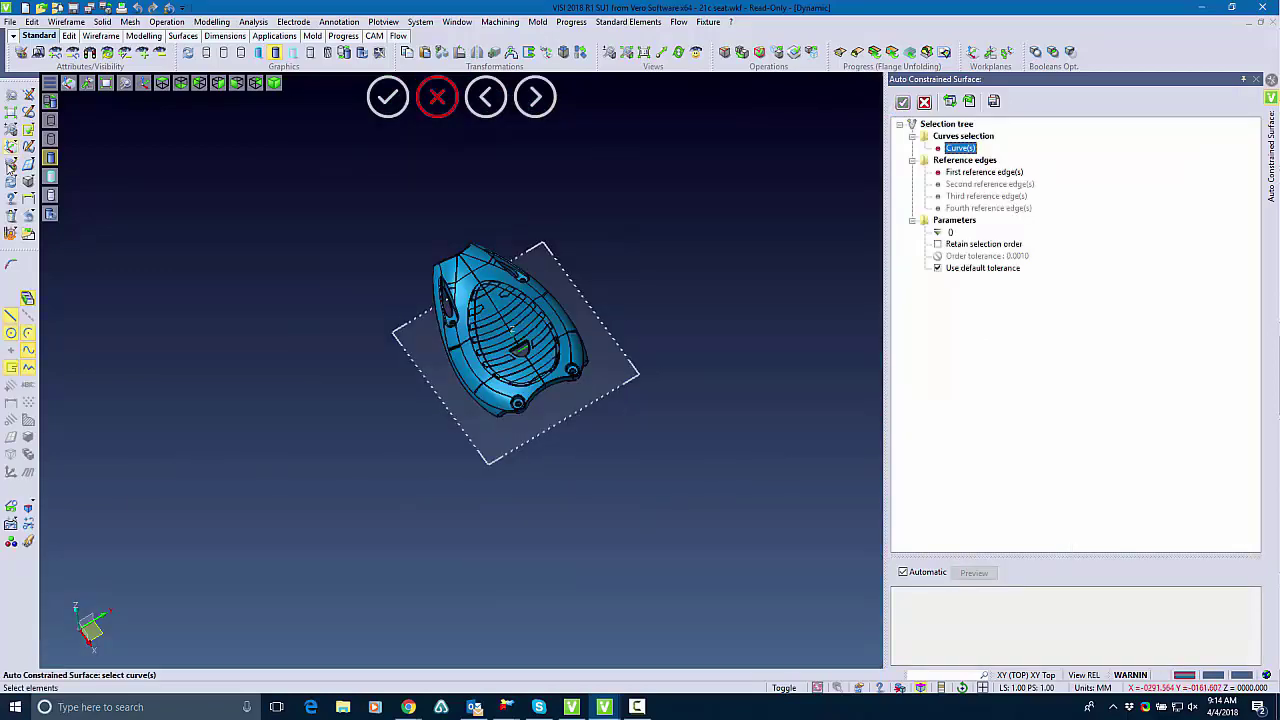
click(10, 166)
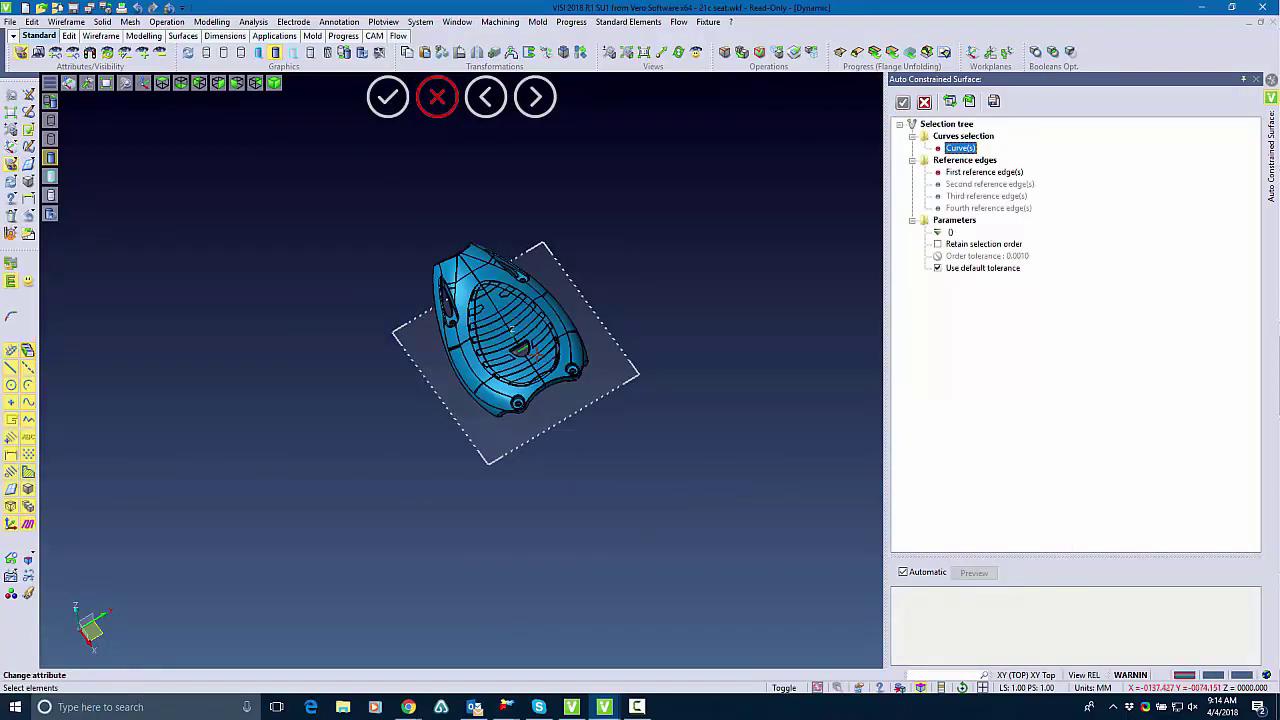
click(166, 21)
click(210, 331)
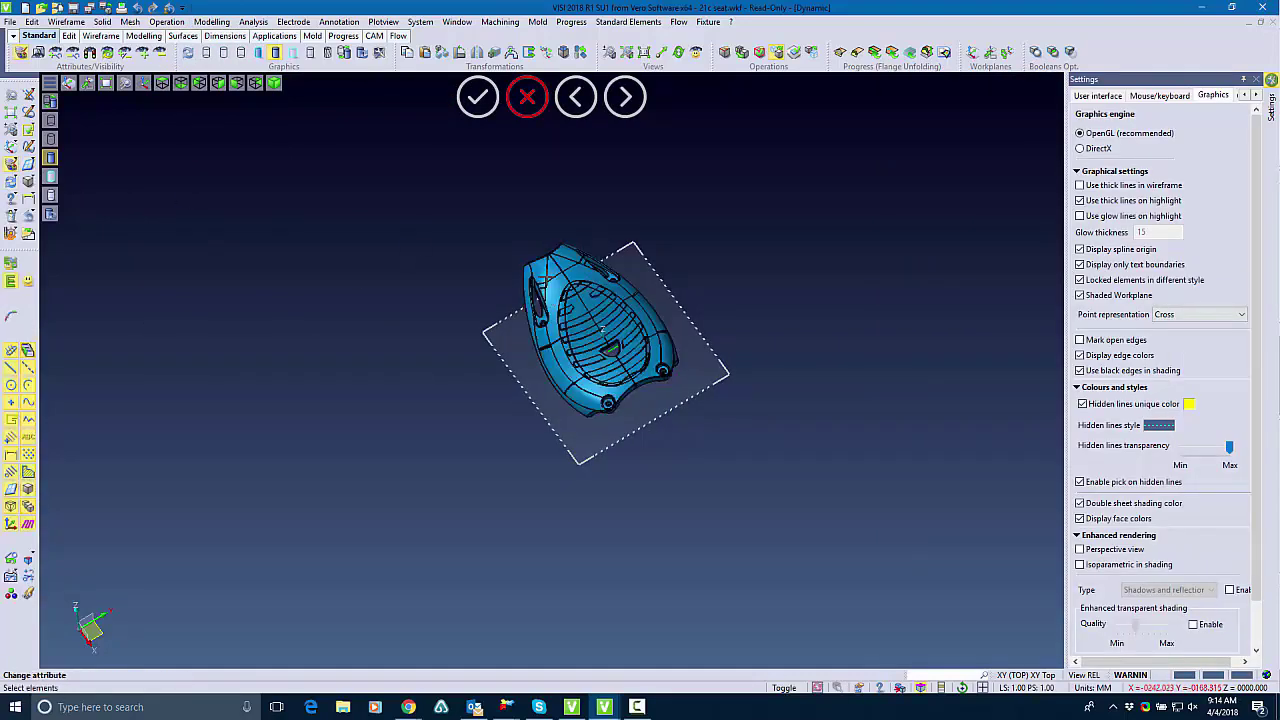
Select the part for Close to Solid, then pick the top and bottom U curves for a two-direction loft.
click(549, 294)
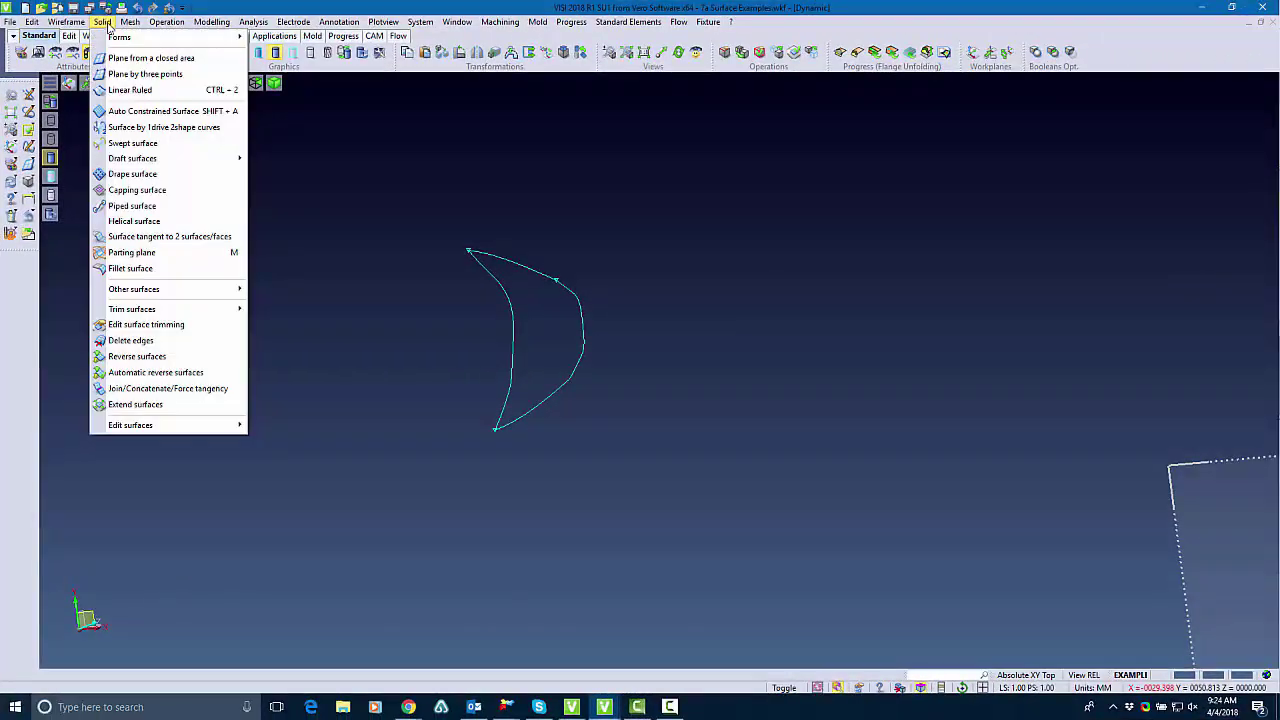
mouse_move(240, 290)
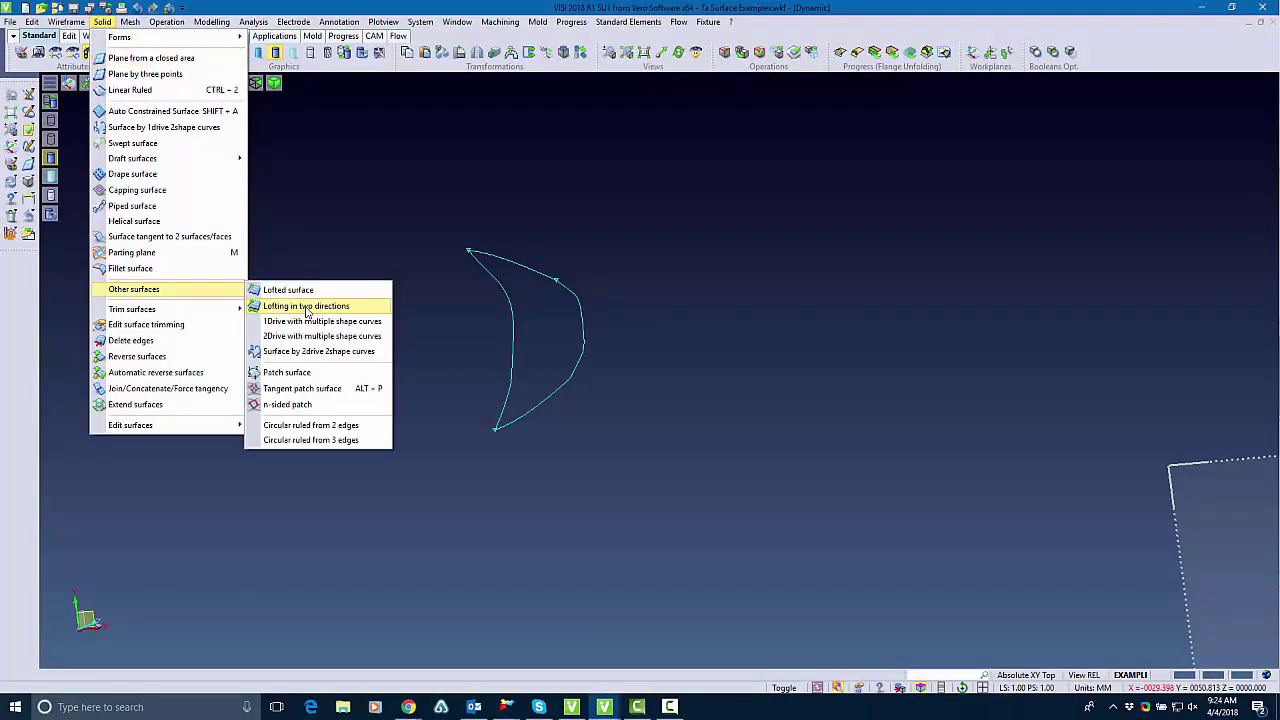
click(306, 306)
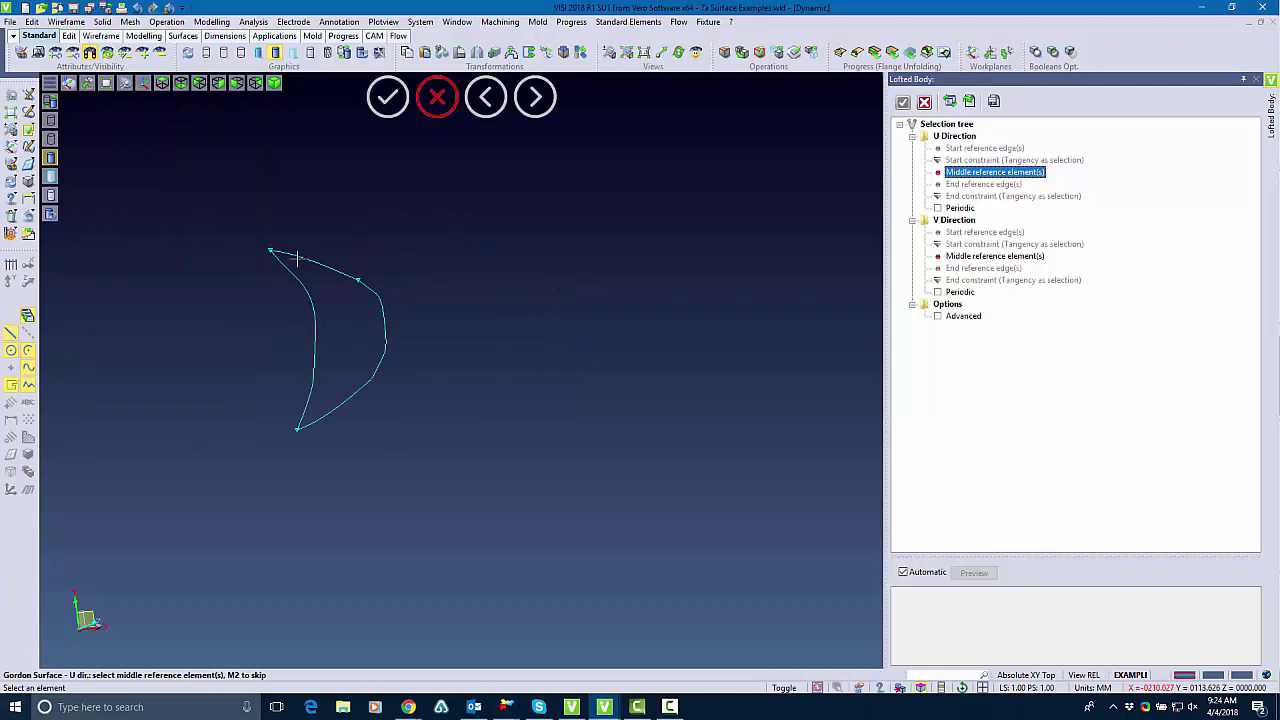
click(287, 255)
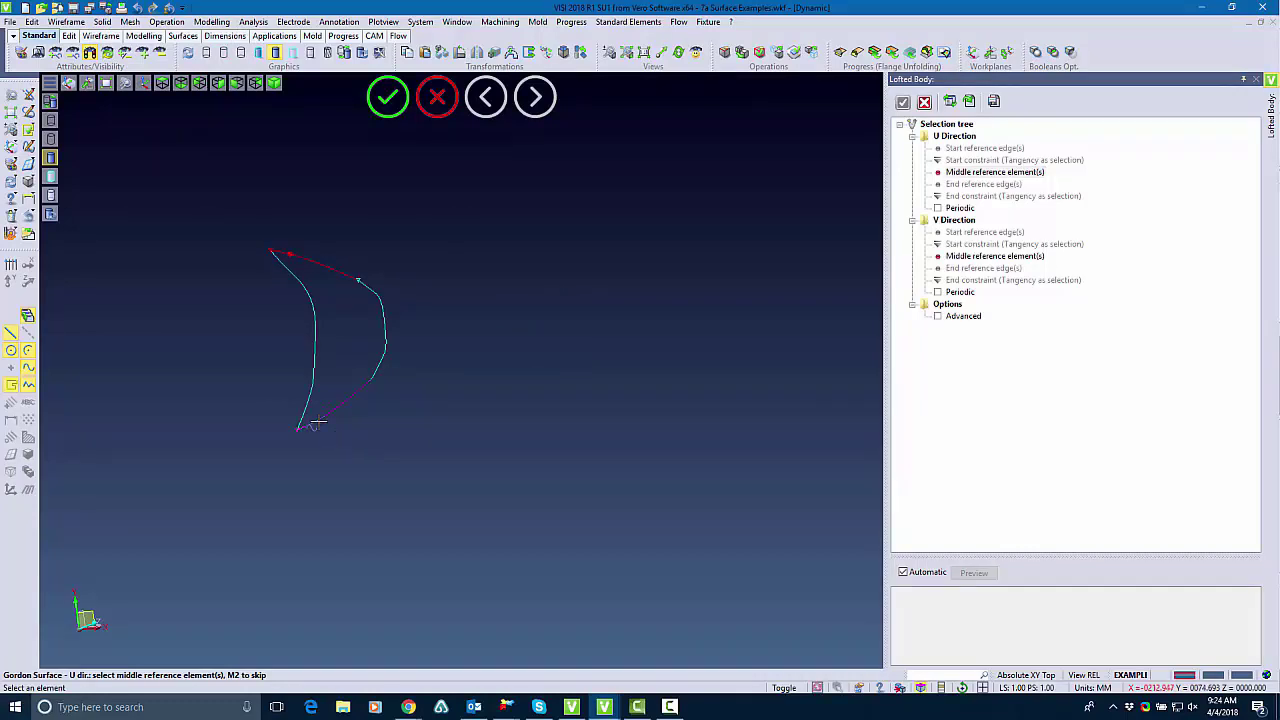
click(317, 423)
middle_click(295, 262)
Pick the left and right V curves to preview the lofted surface and orbit to inspect it.
click(284, 264)
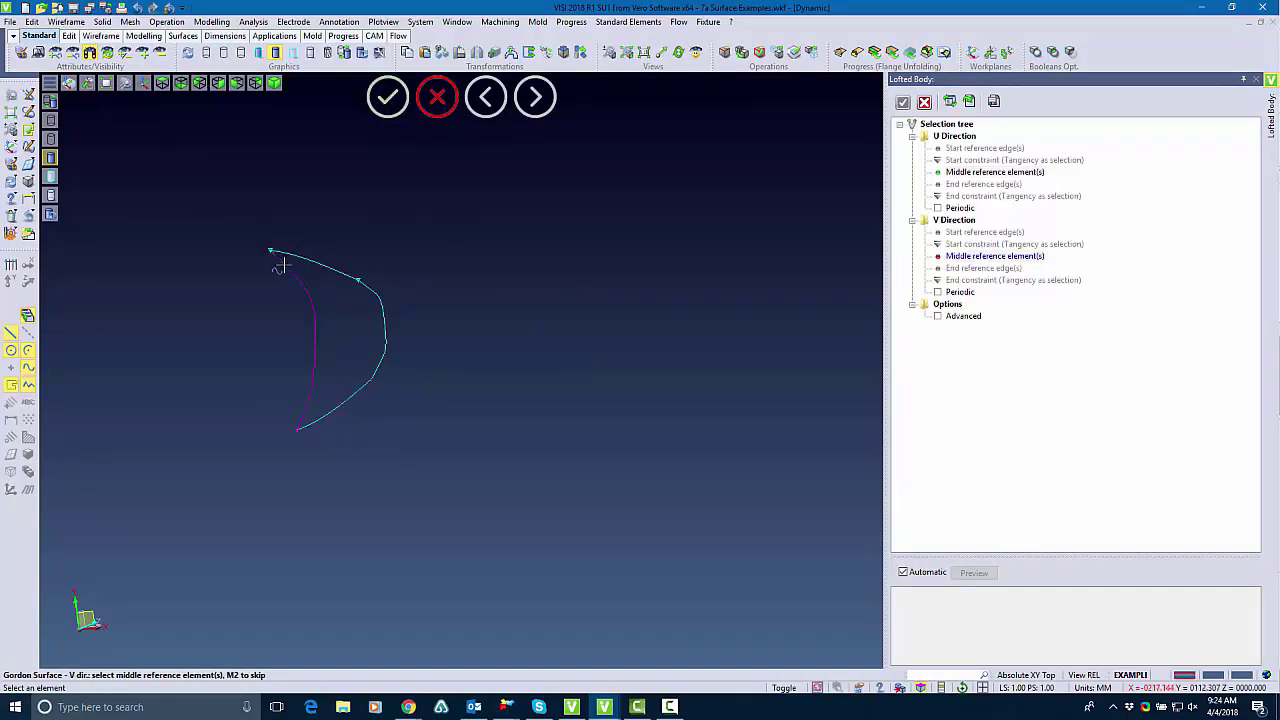
click(366, 290)
middle_click(443, 306)
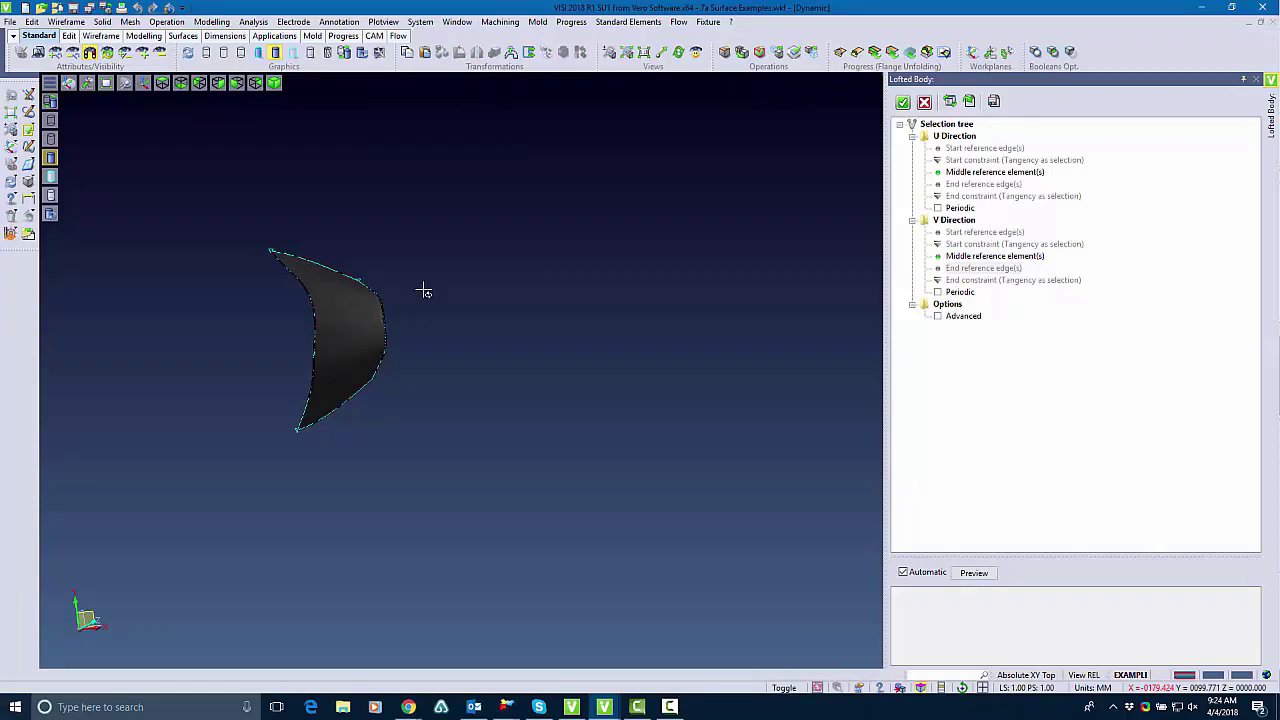
middle_drag(424, 290, 886, 92)
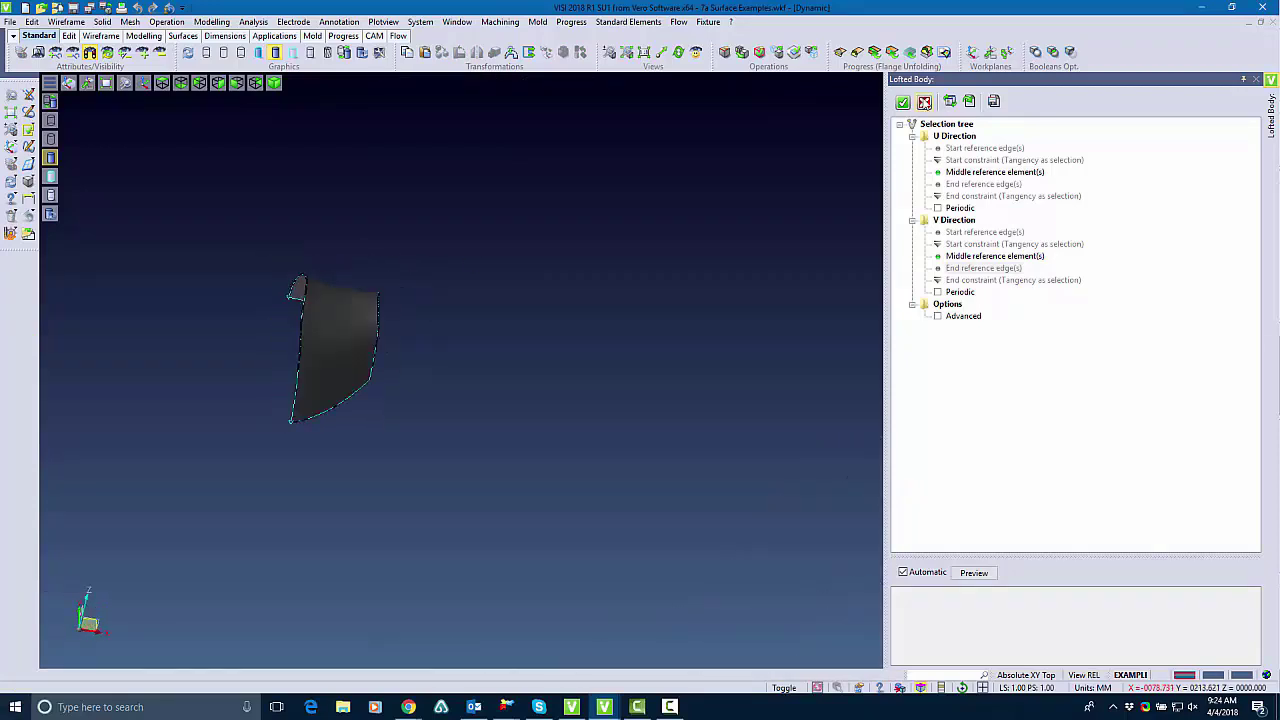
Discard the lofted surface and build a Tangent patch surface from the top, left and last boundary edges.
click(924, 102)
click(103, 22)
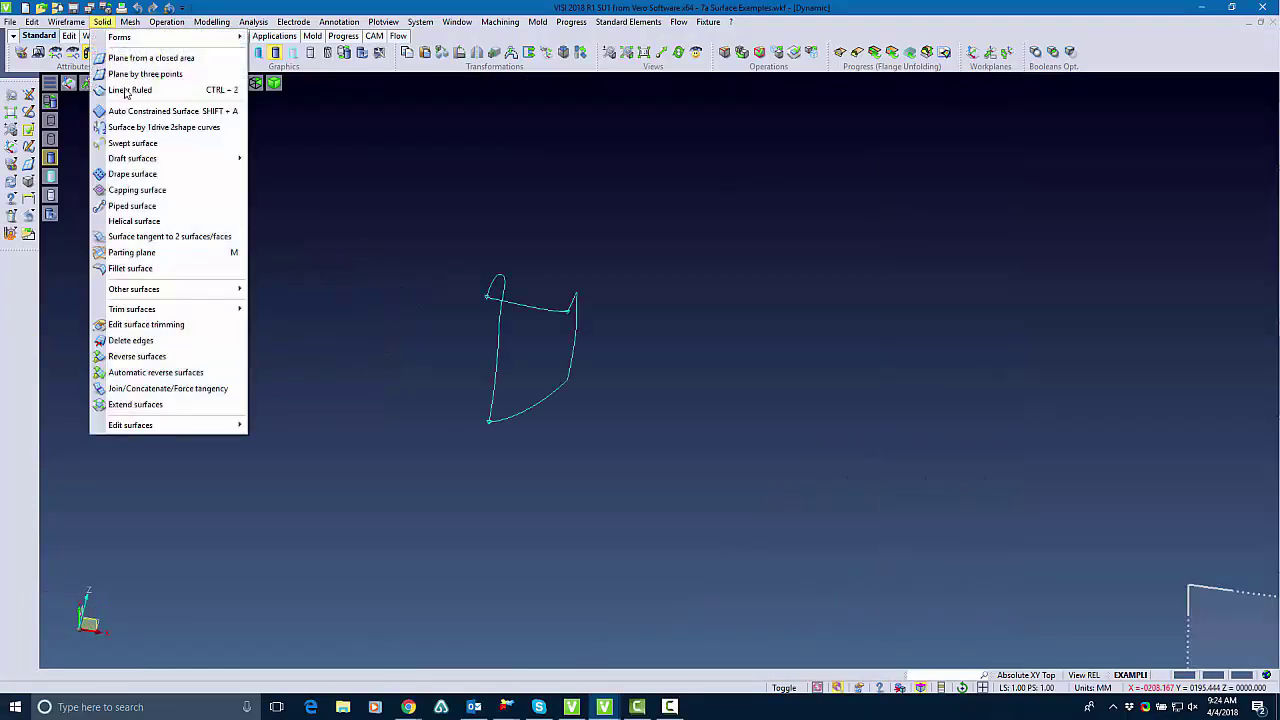
mouse_move(152, 291)
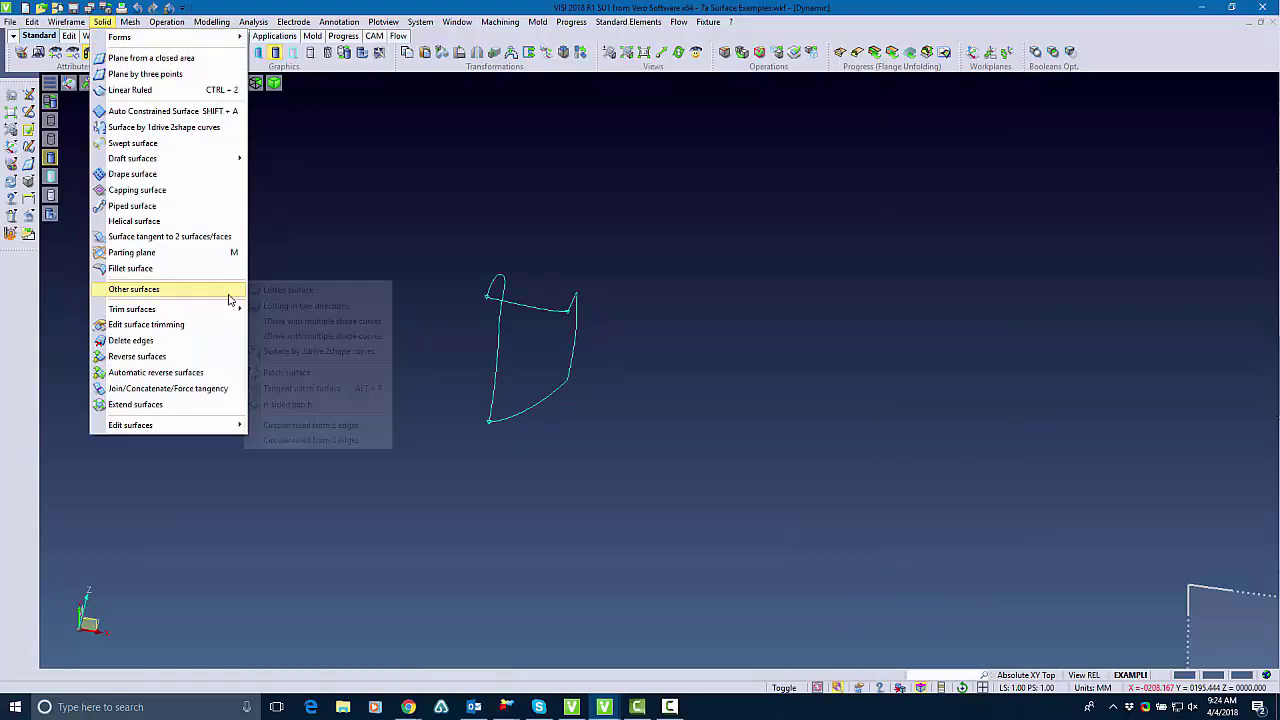
click(300, 389)
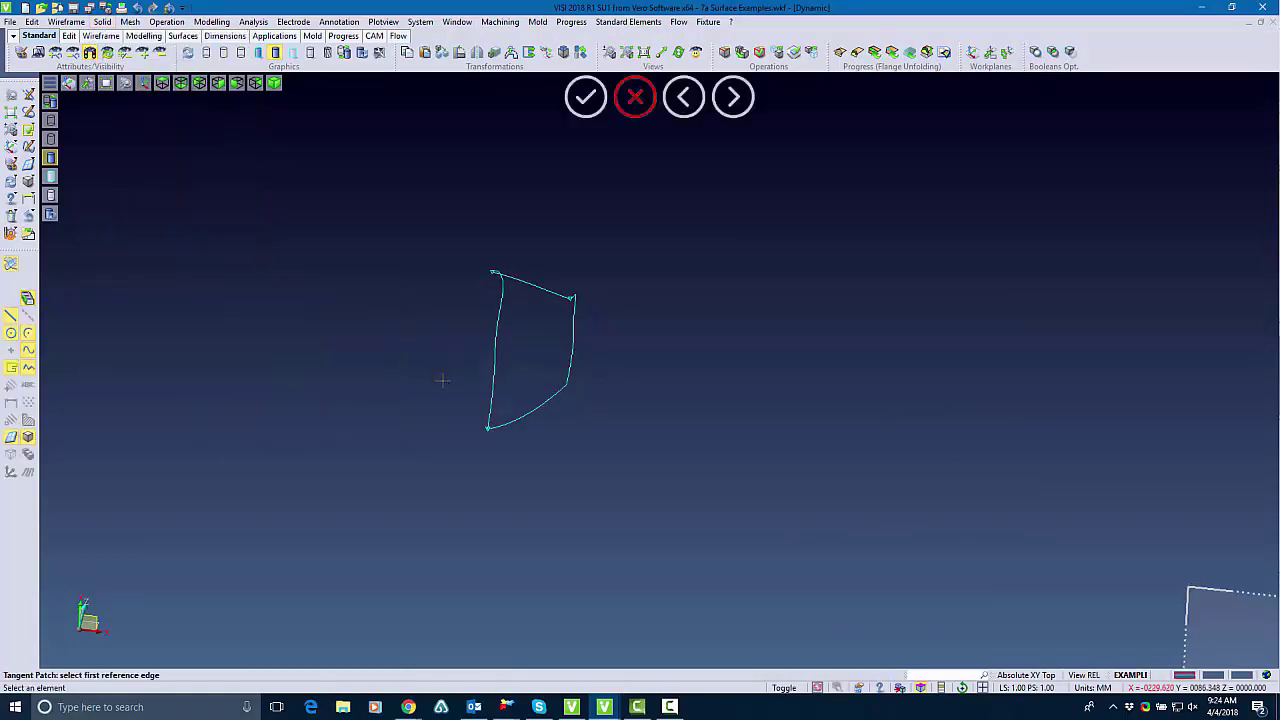
click(502, 268)
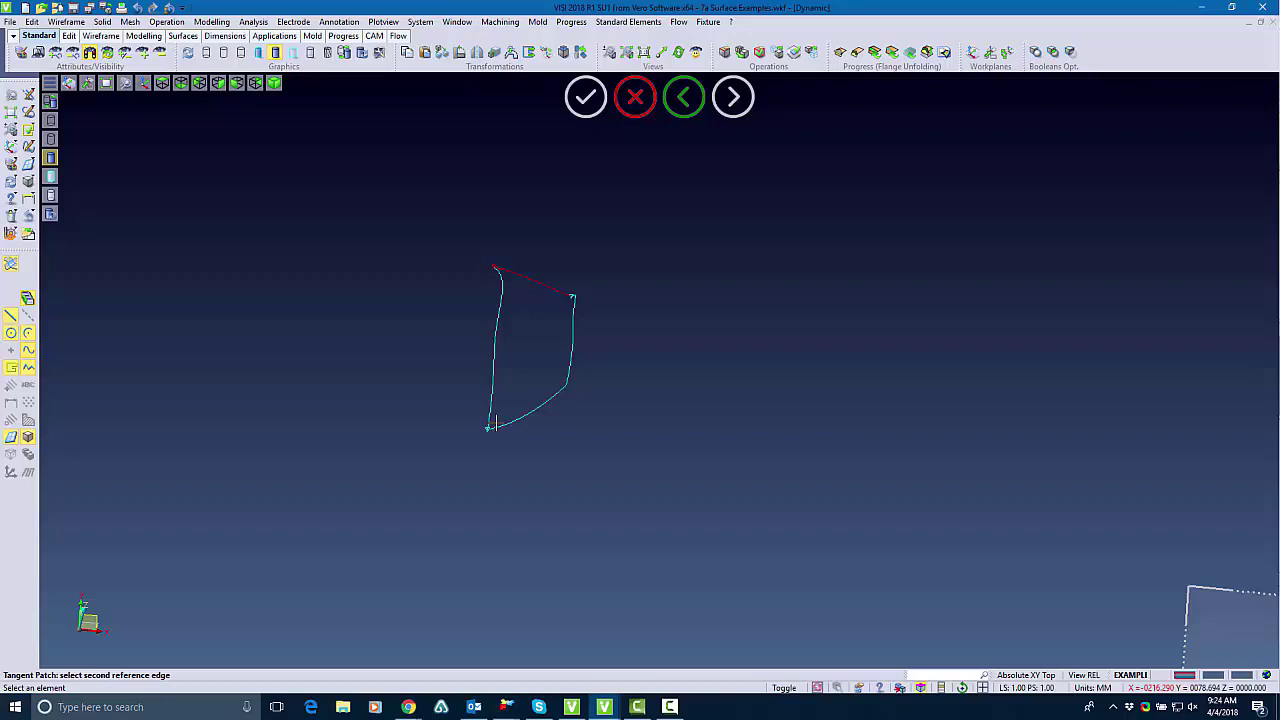
middle_drag(509, 366, 486, 237)
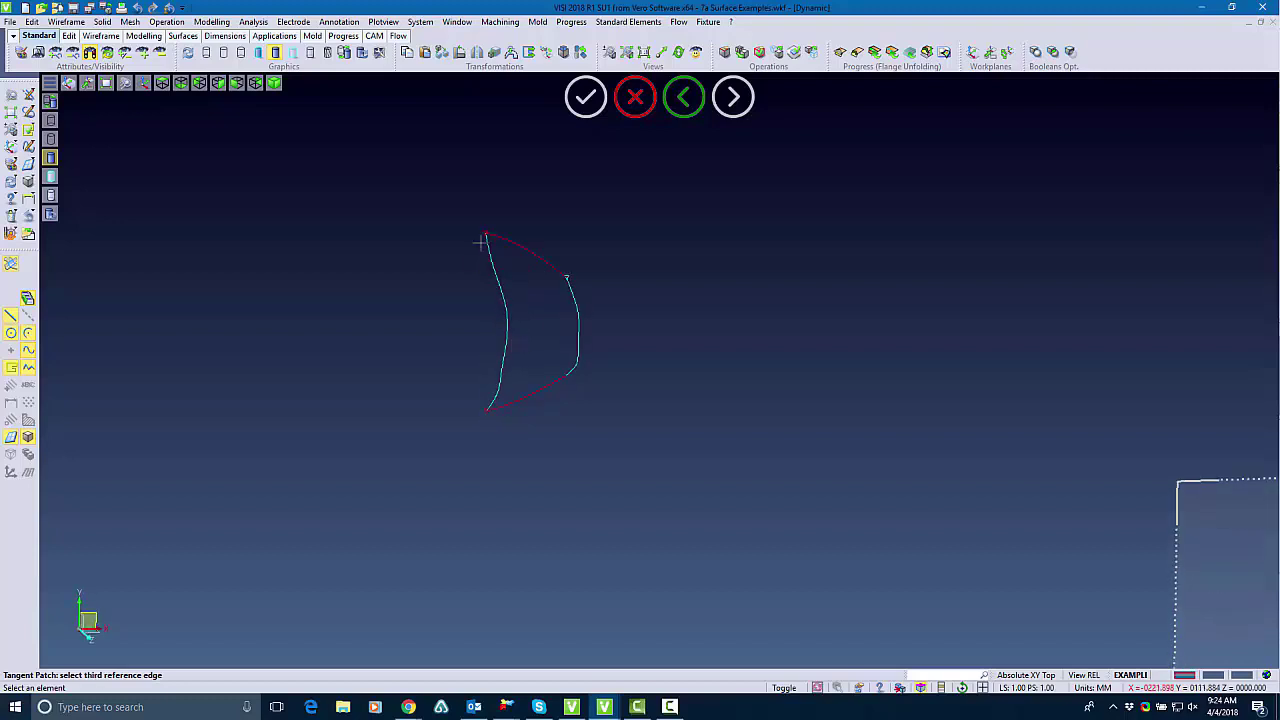
click(480, 243)
click(480, 244)
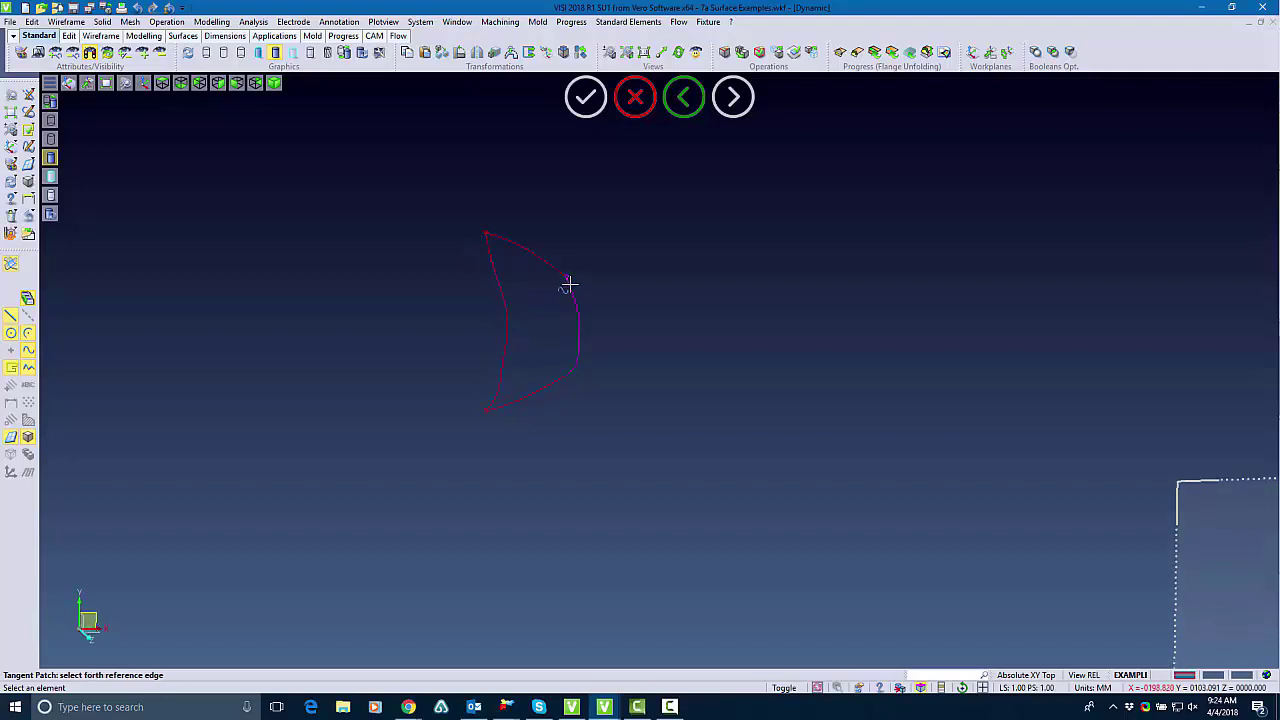
click(568, 286)
middle_drag(608, 289, 577, 340)
Preview an Auto Constrained Surface on the window-selected four-curve outline.
click(107, 87)
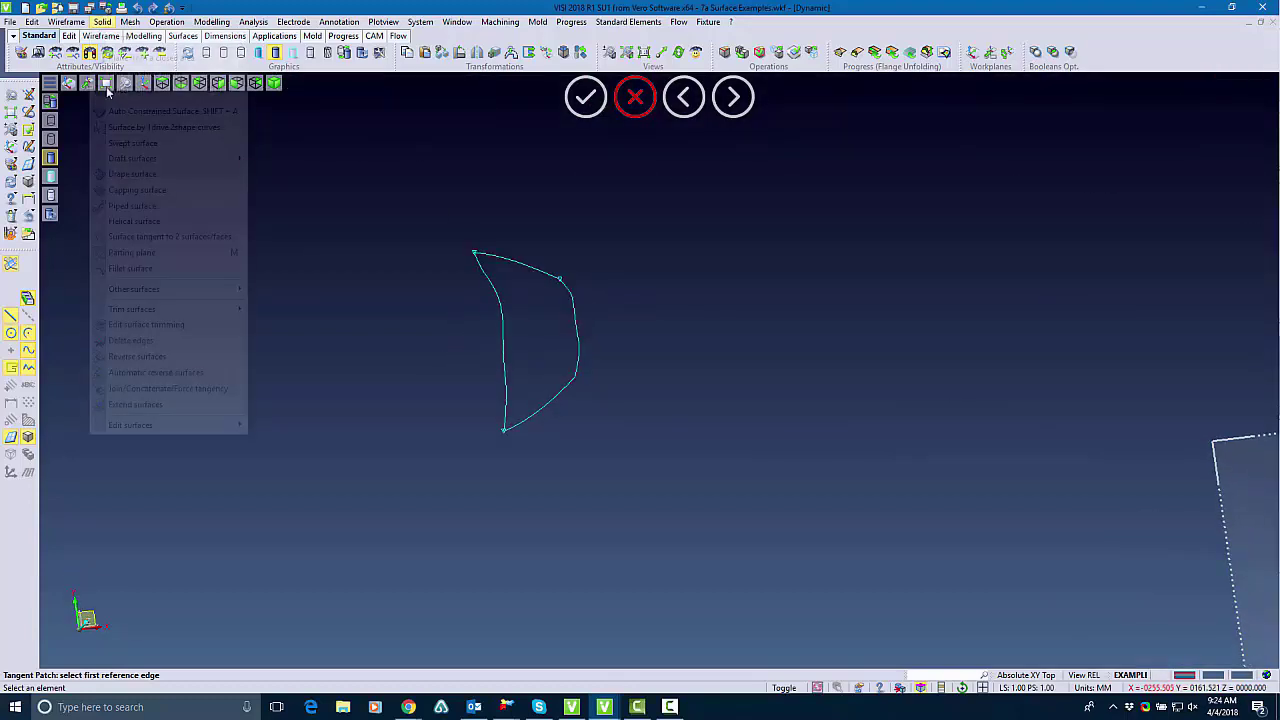
click(125, 114)
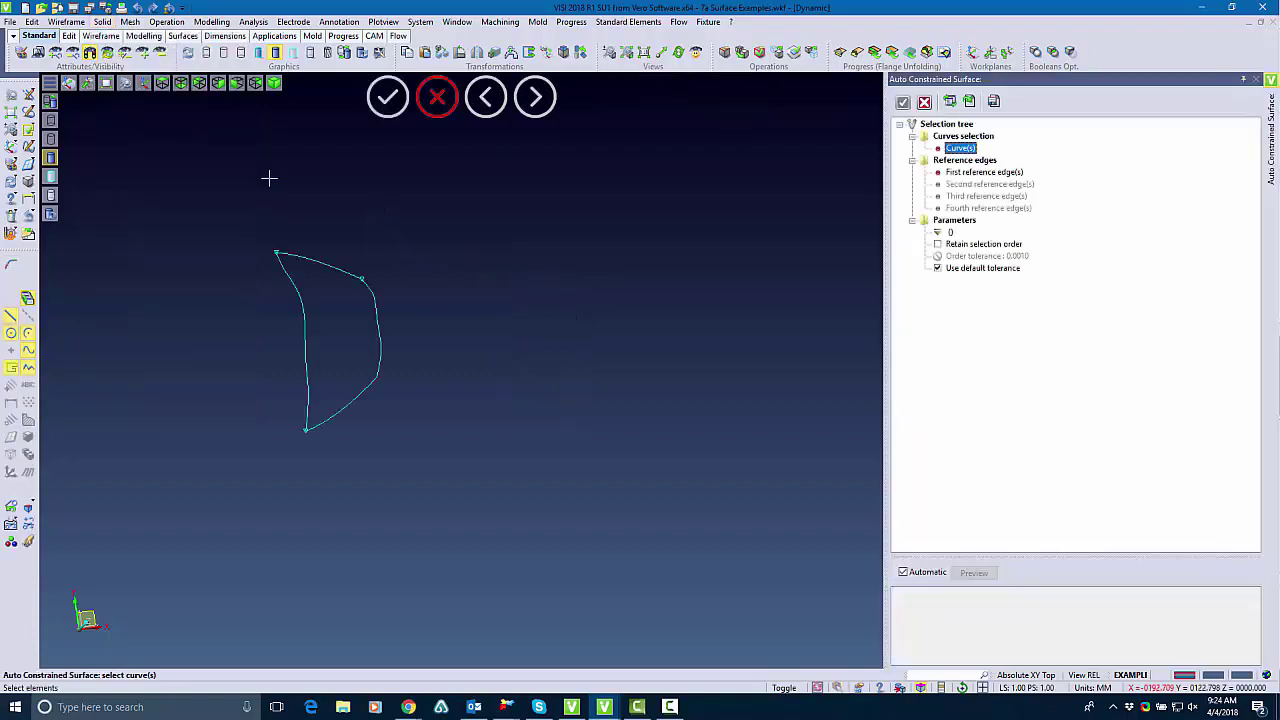
drag(230, 191, 540, 540)
middle_click(475, 472)
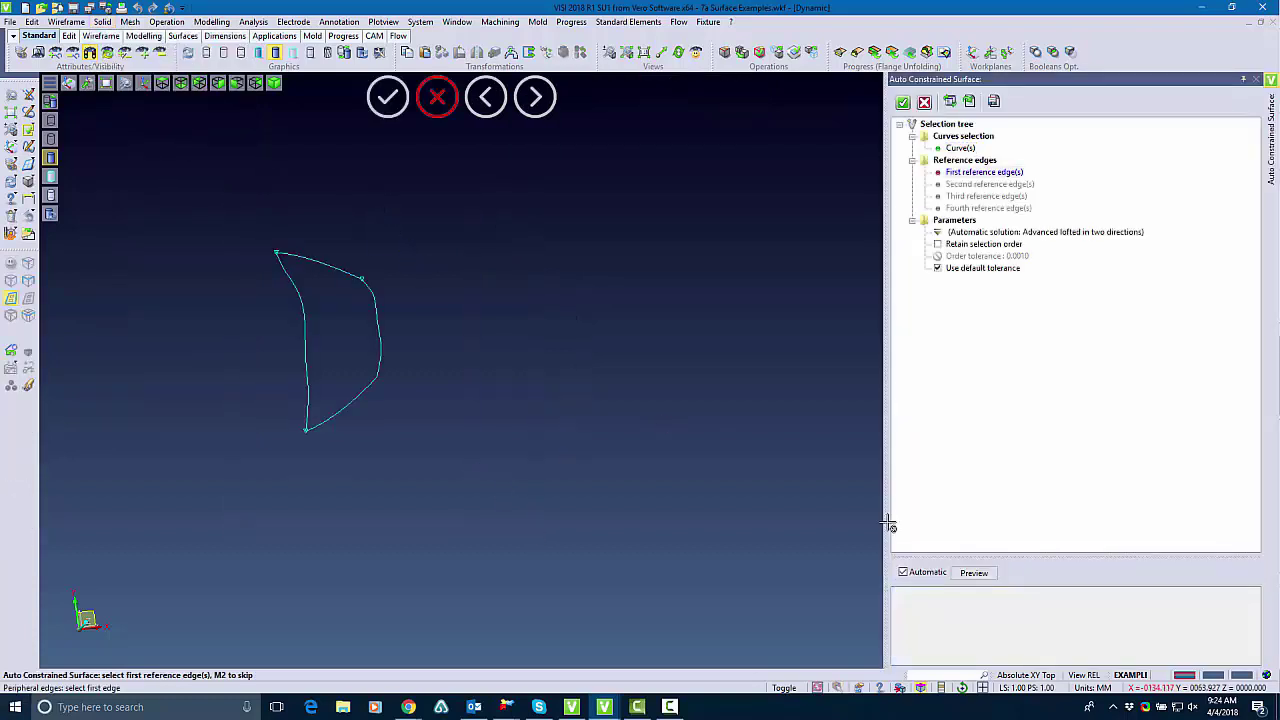
click(973, 573)
middle_drag(394, 406, 378, 330)
Compare the Tangent patch and Lofted in two directions solutions, finishing on N sided patch.
click(975, 233)
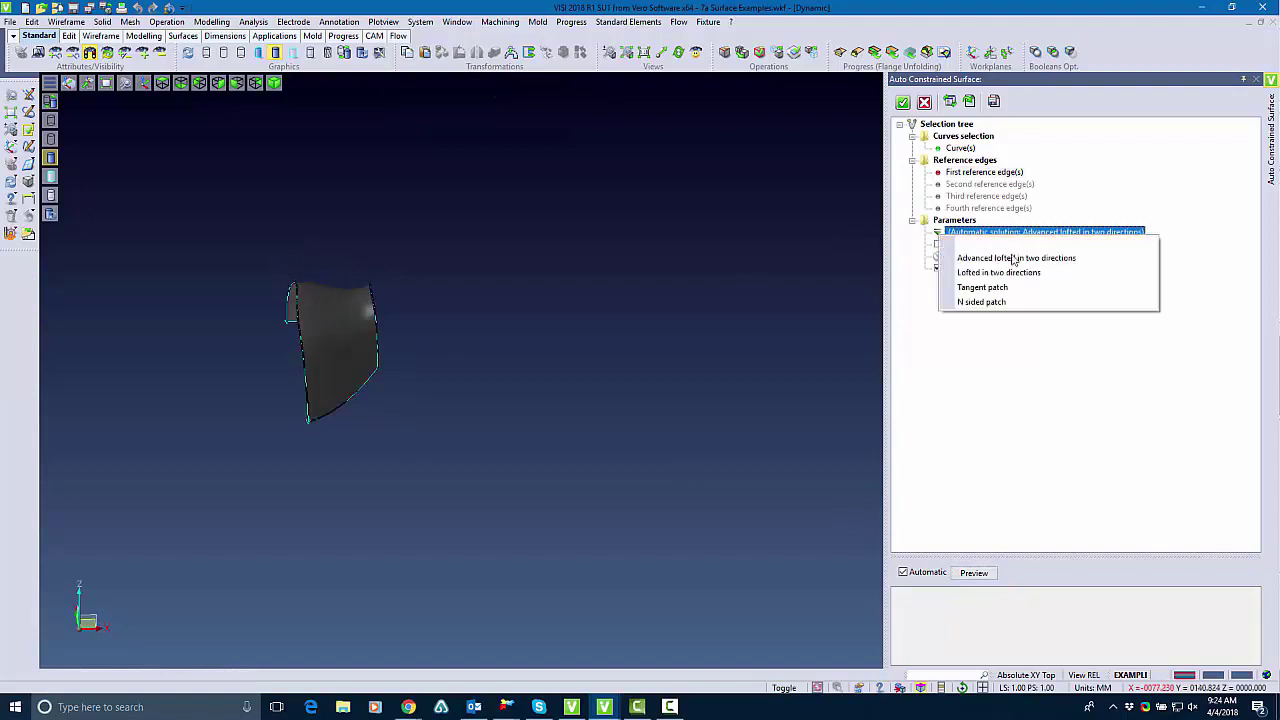
click(988, 288)
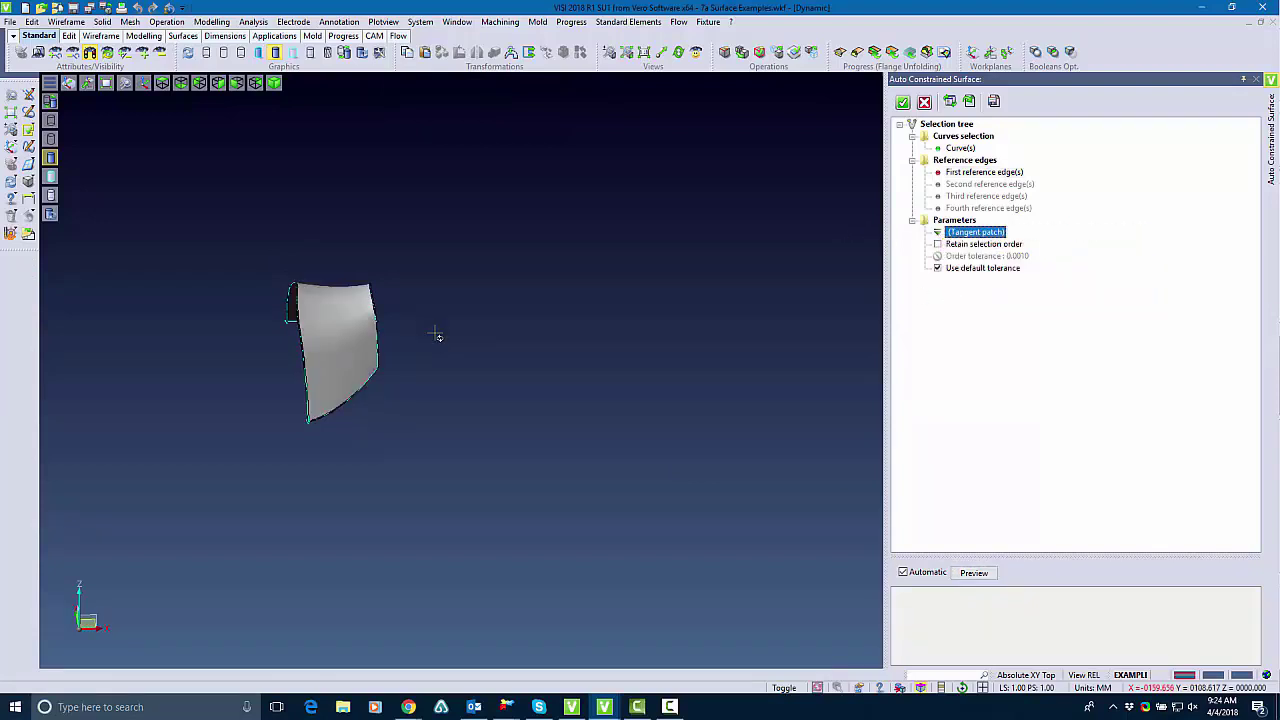
click(975, 233)
click(985, 271)
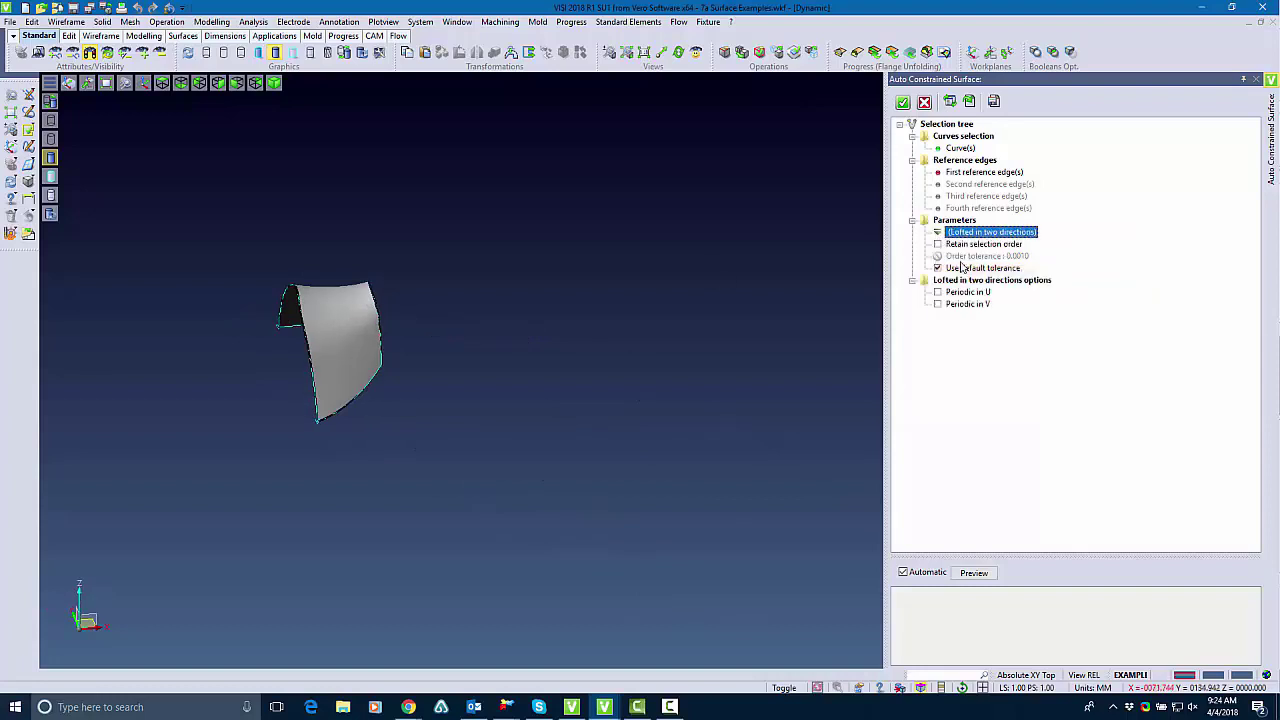
middle_drag(420, 289, 886, 200)
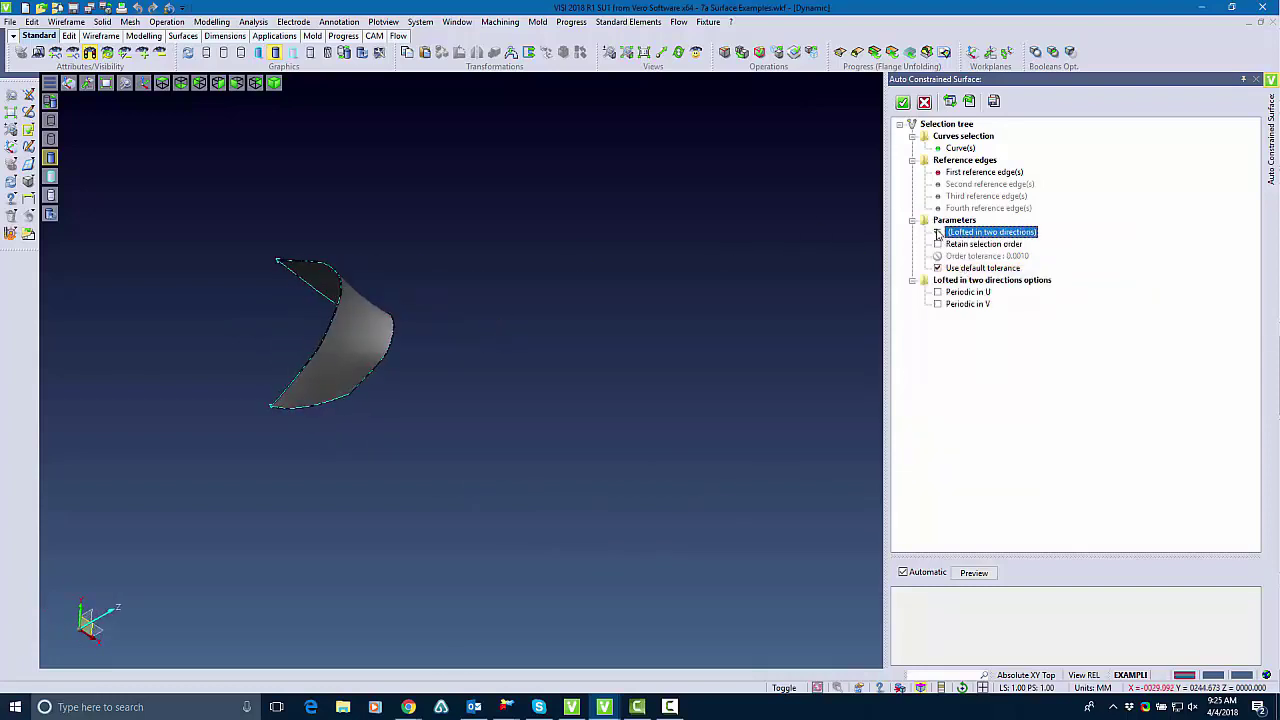
click(975, 232)
click(965, 297)
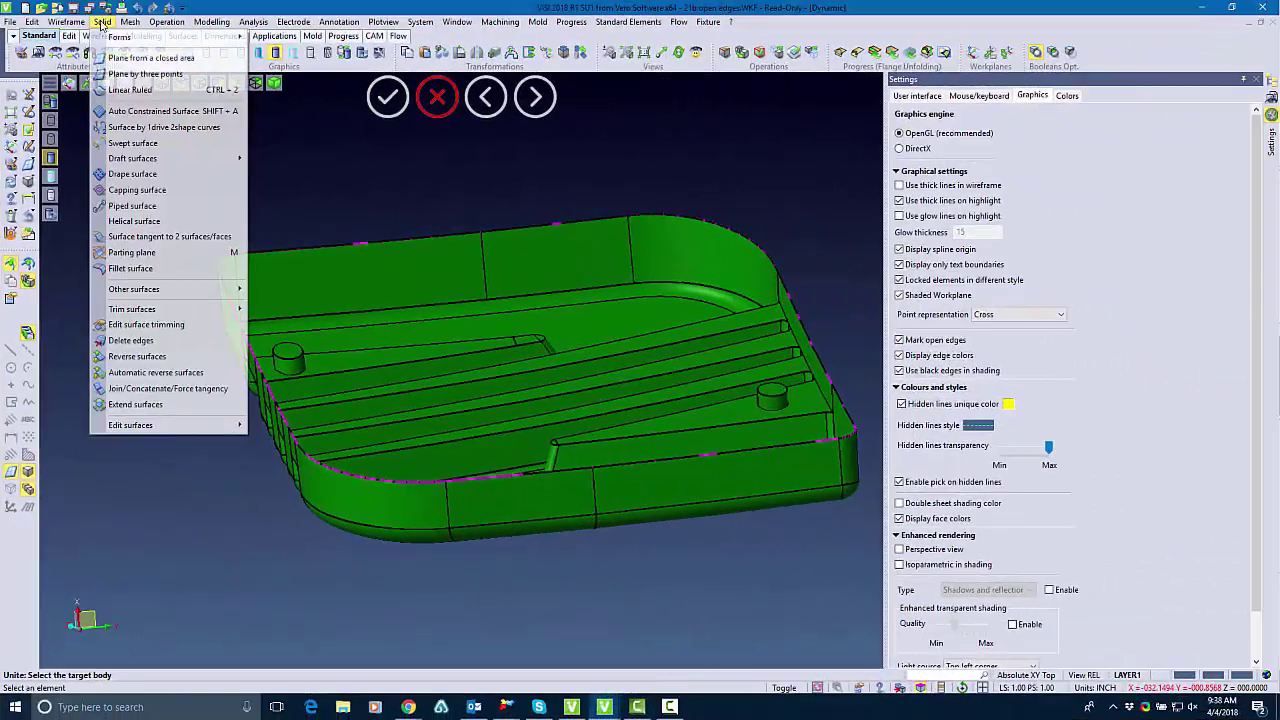
Preview an Auto Constrained Surface from the tray's open top edge, which reports 'Operation not possible'.
click(160, 110)
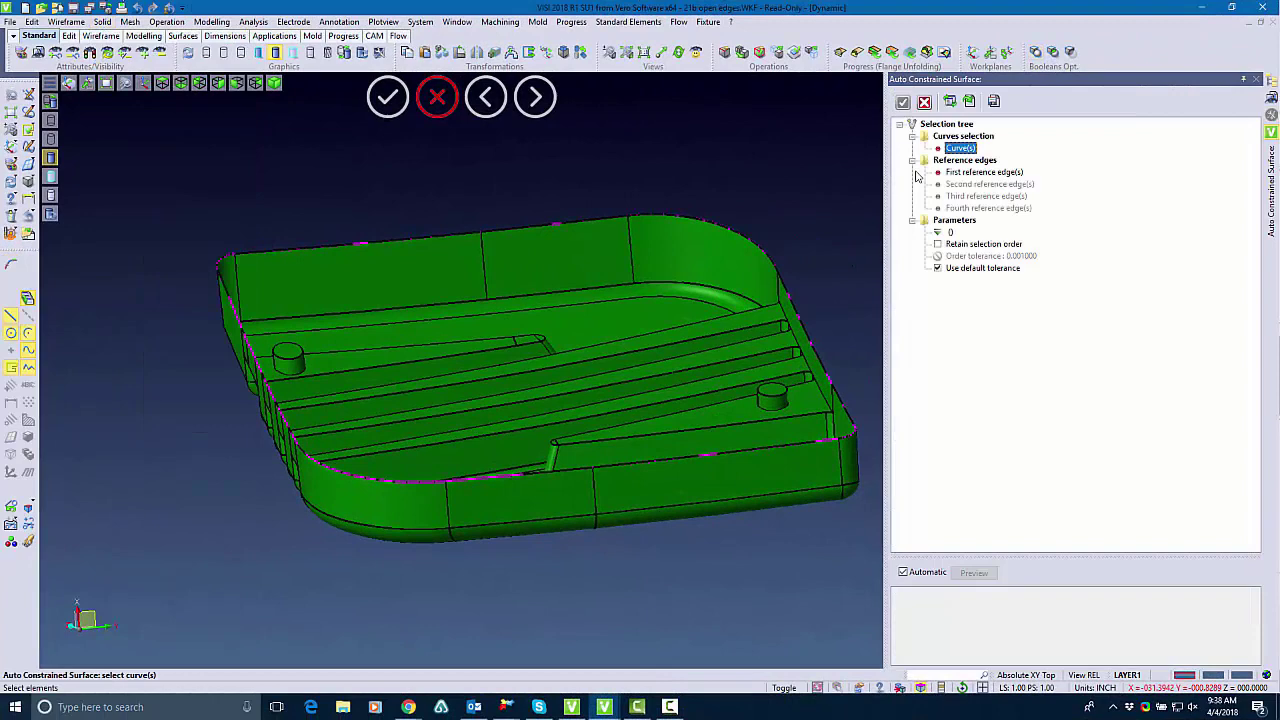
click(972, 173)
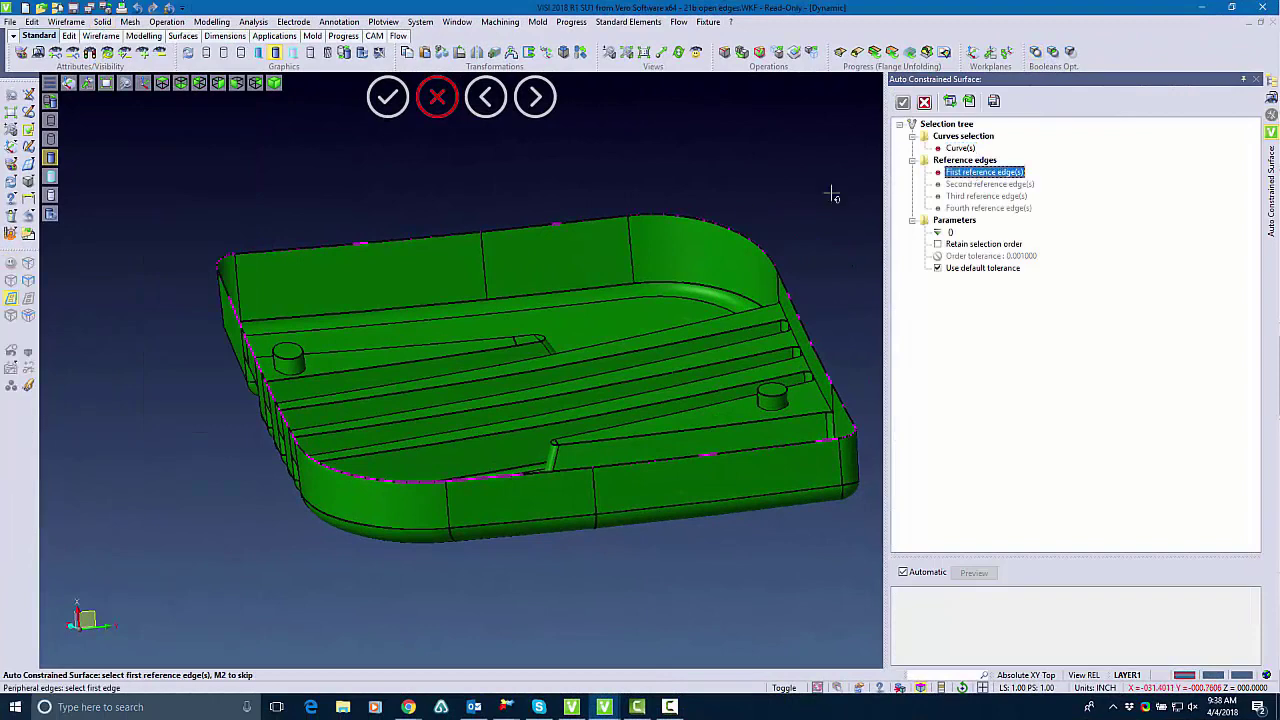
click(397, 243)
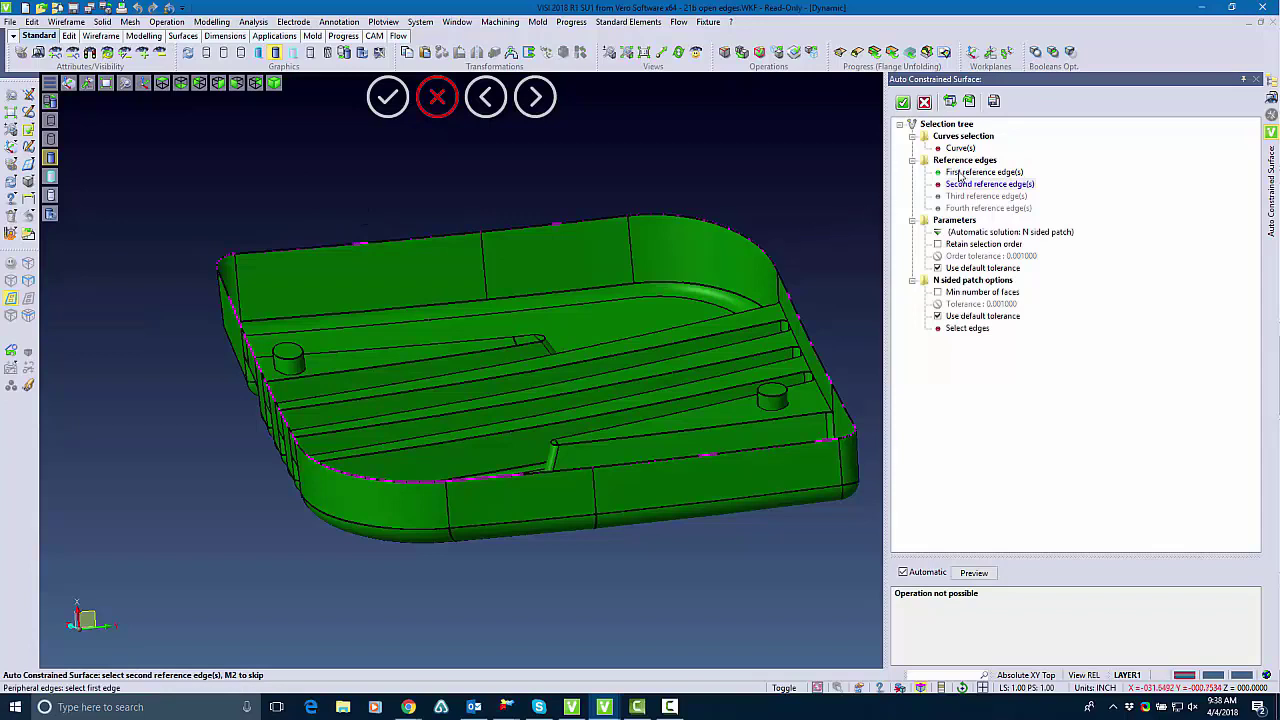
click(960, 174)
click(974, 572)
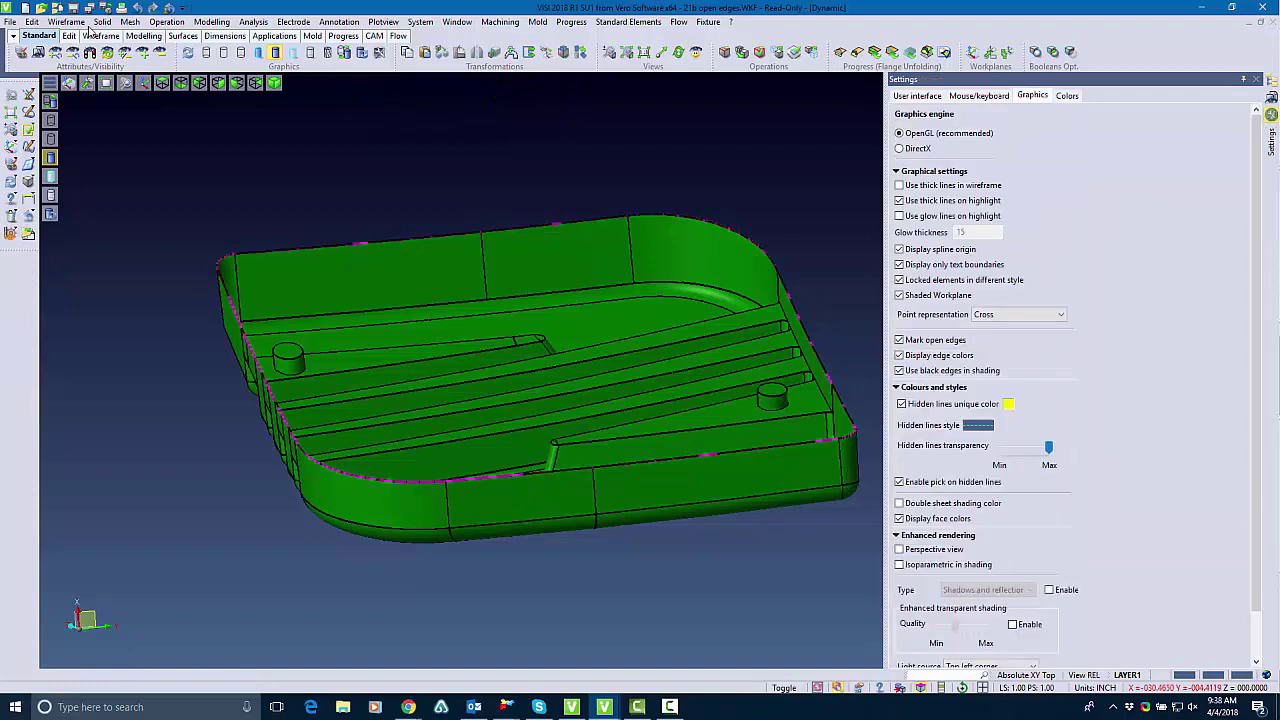
Cancel the failed surface and draw the tray's open top edge chain as curves.
click(66, 21)
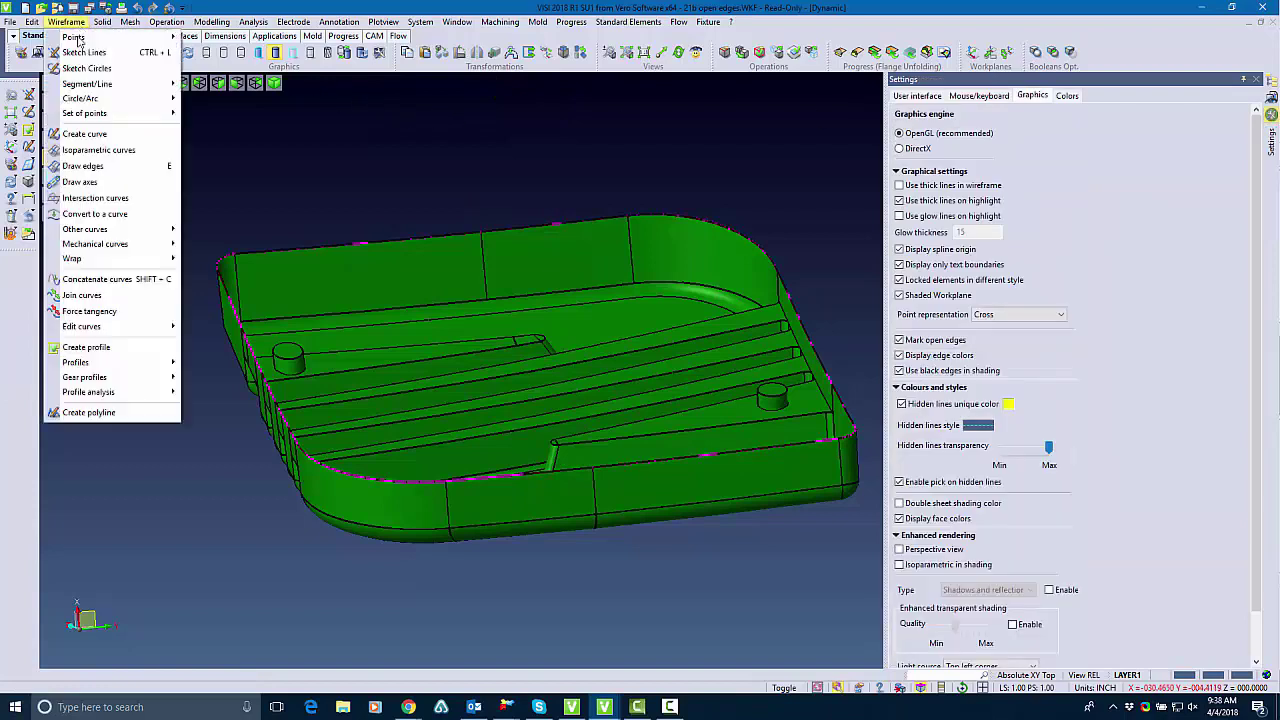
click(86, 168)
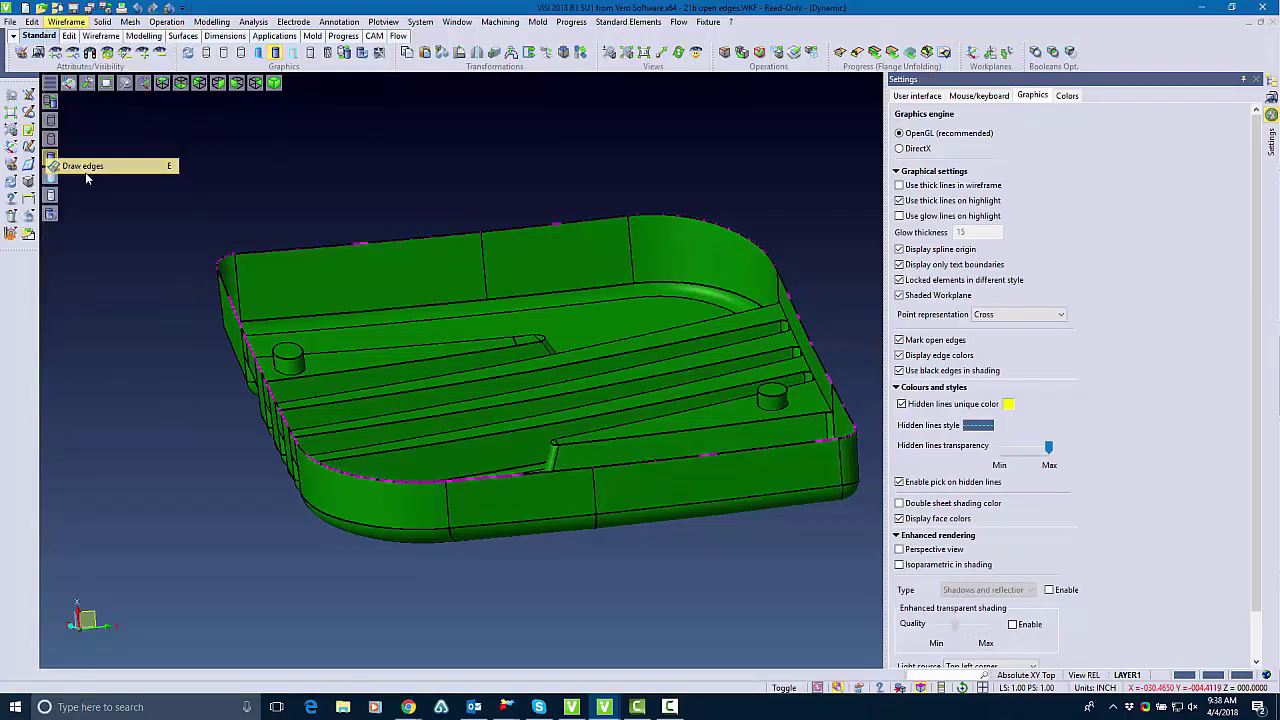
click(355, 241)
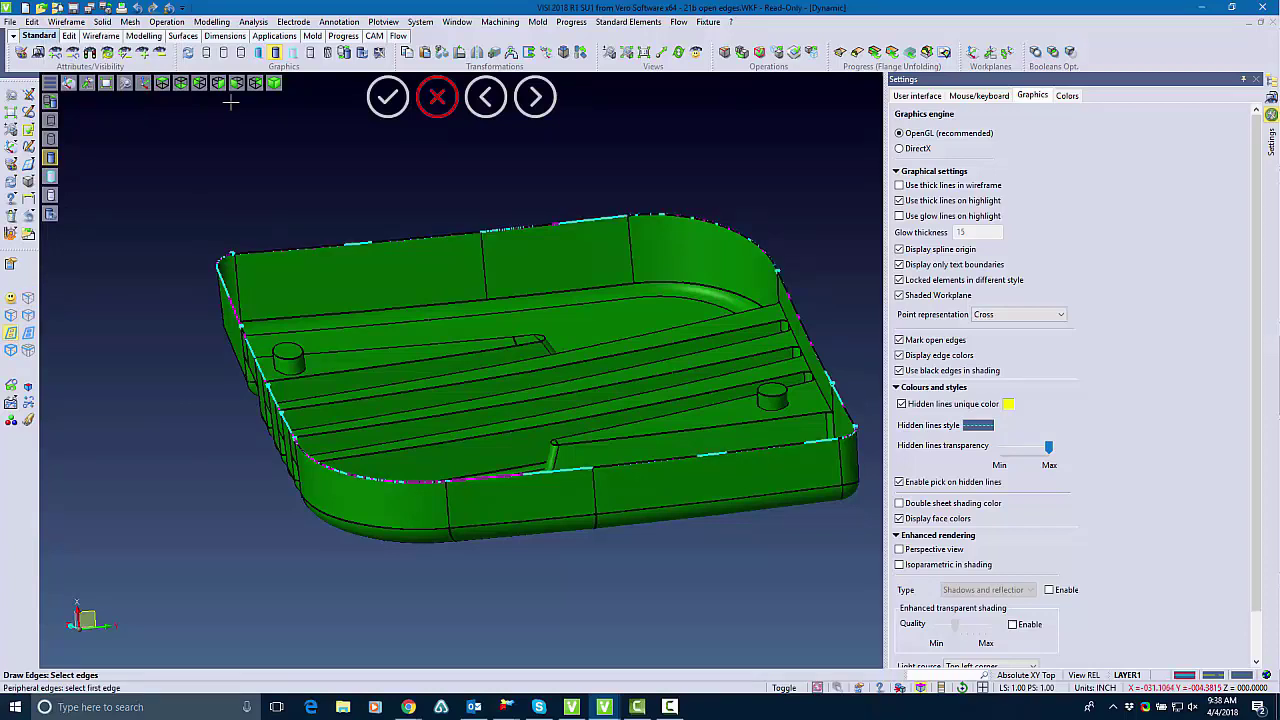
Concatenate the rim curves into one contour, starting from the top edge.
click(80, 22)
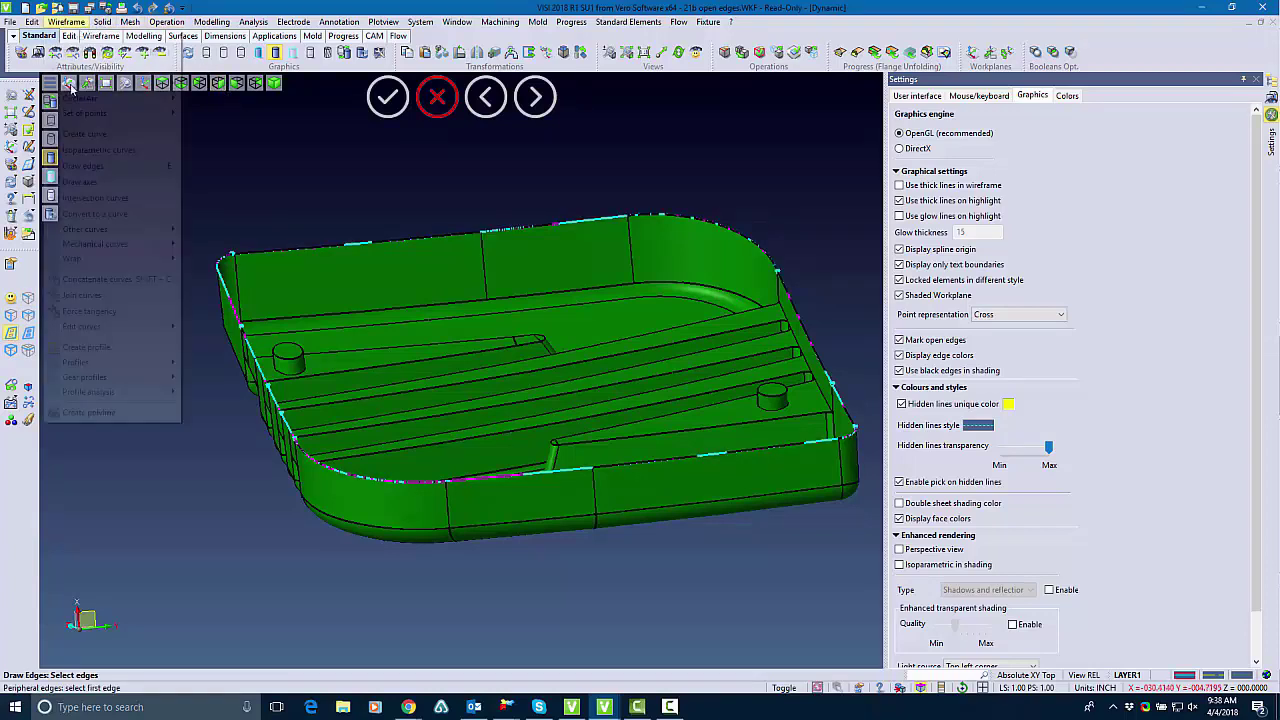
click(100, 278)
click(295, 244)
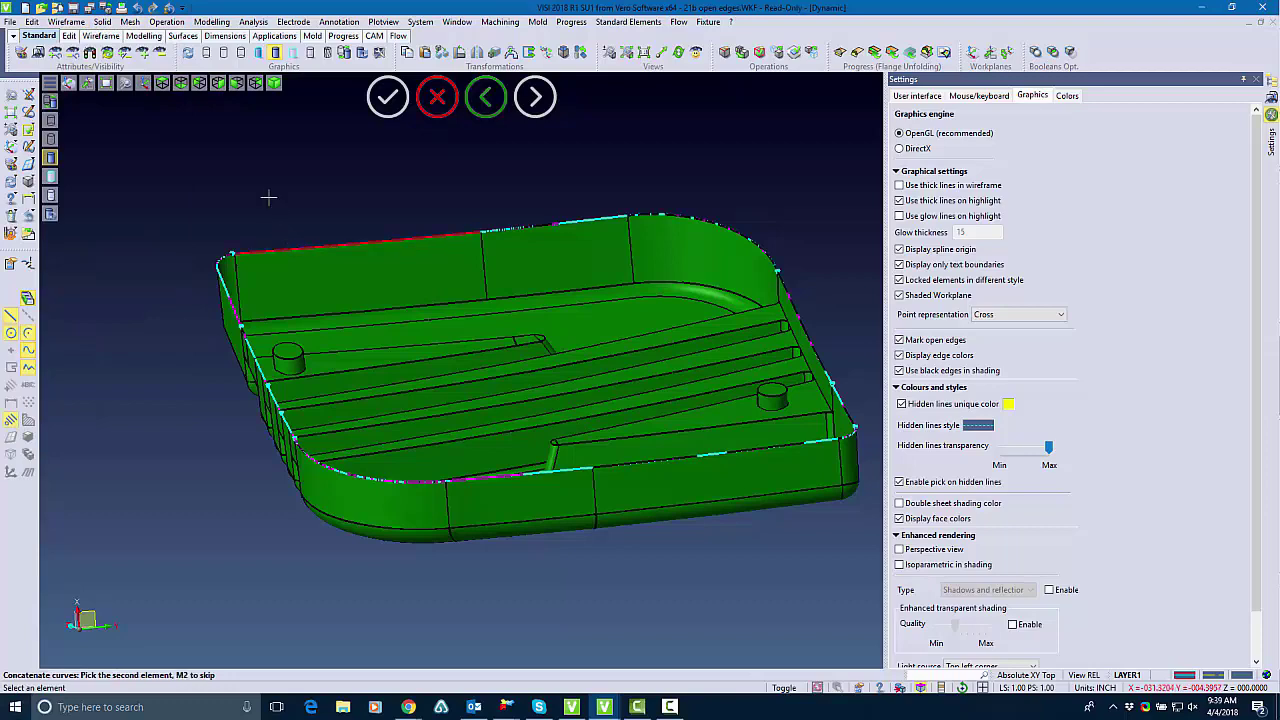
click(268, 196)
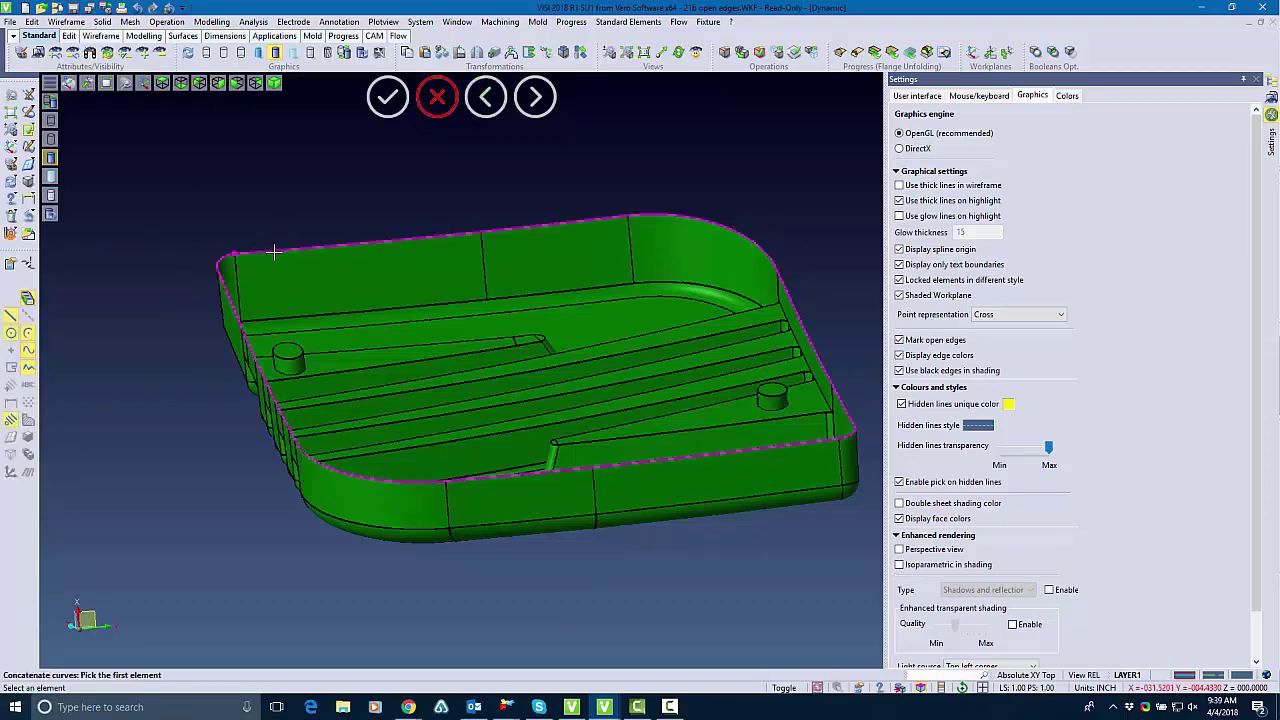
click(103, 22)
click(150, 108)
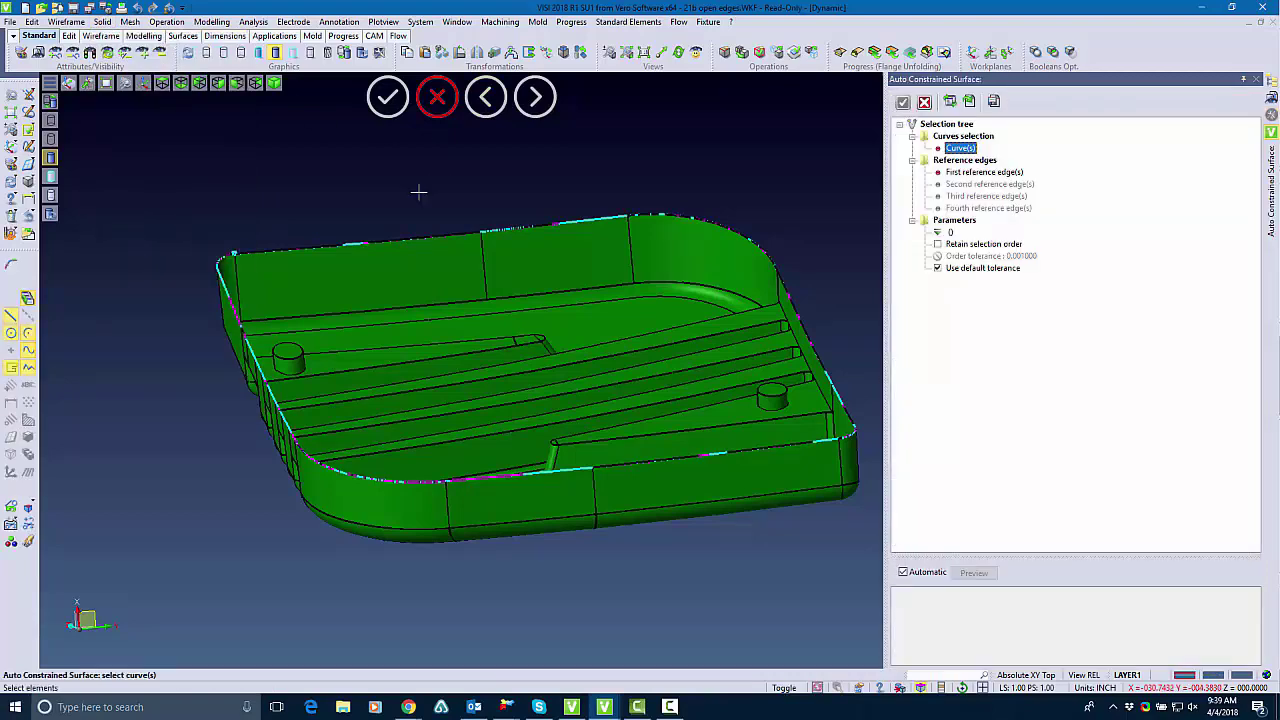
click(366, 233)
click(975, 573)
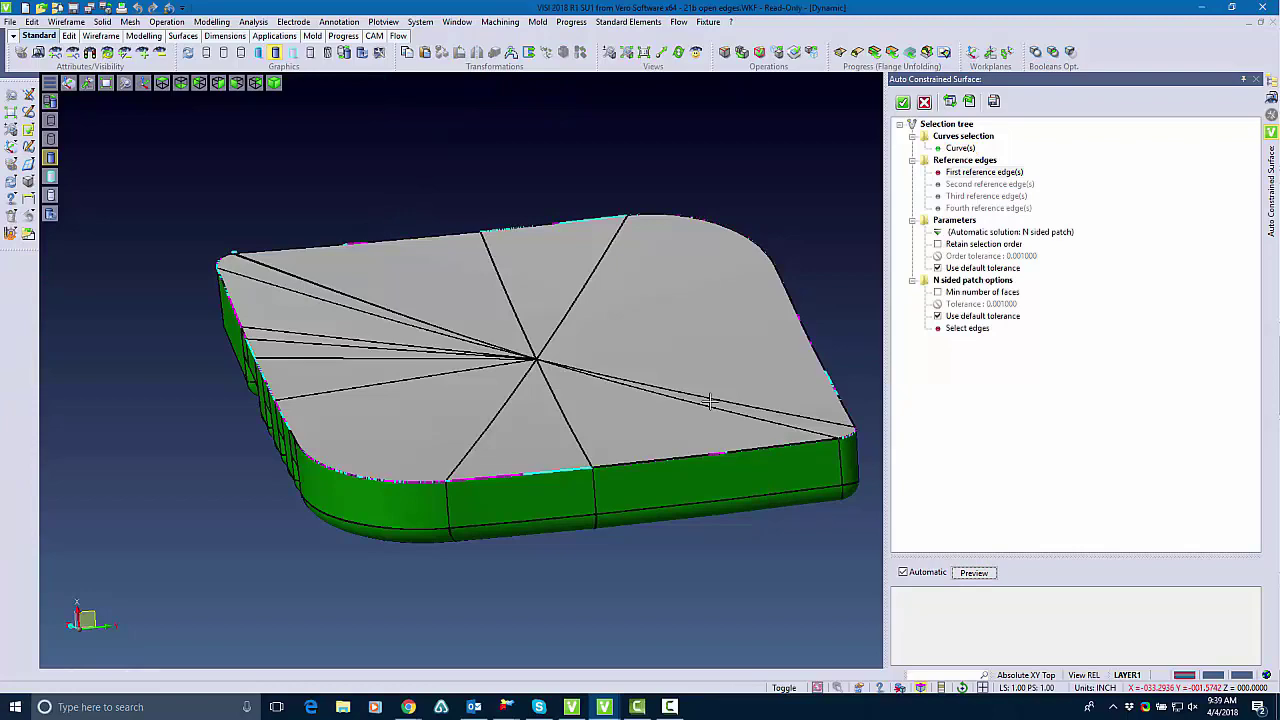
middle_drag(708, 400, 709, 449)
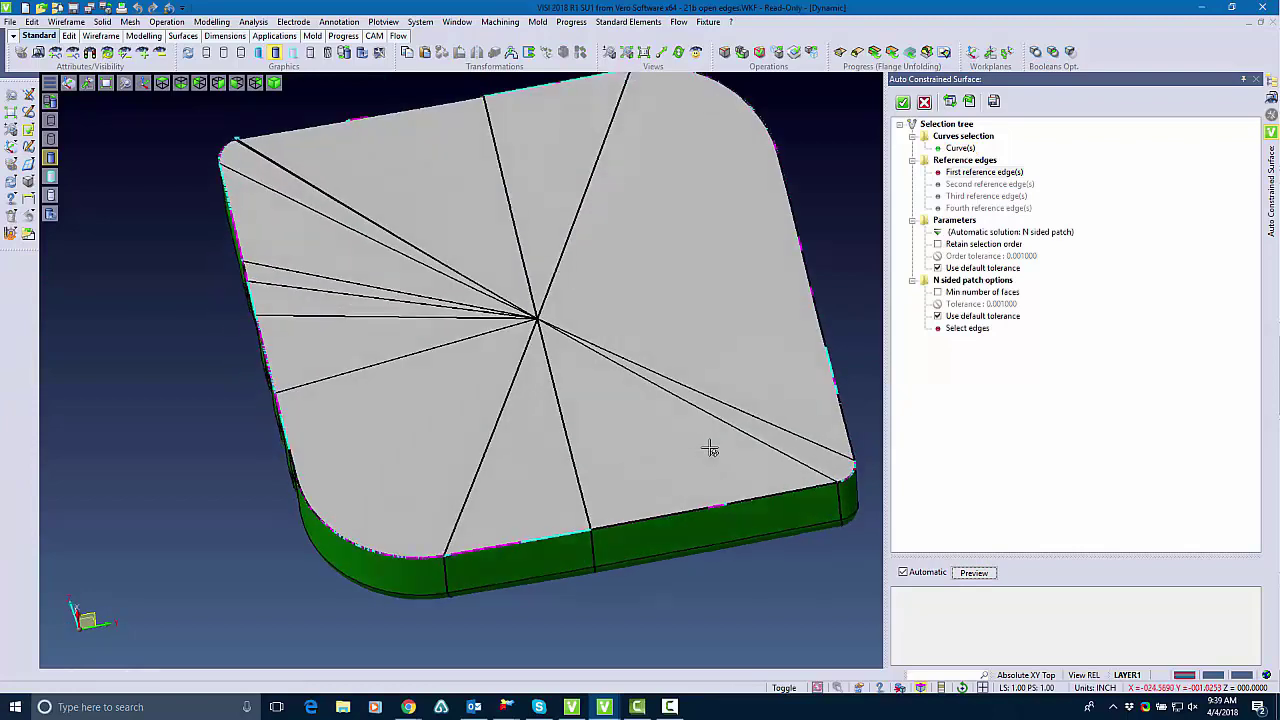
click(945, 233)
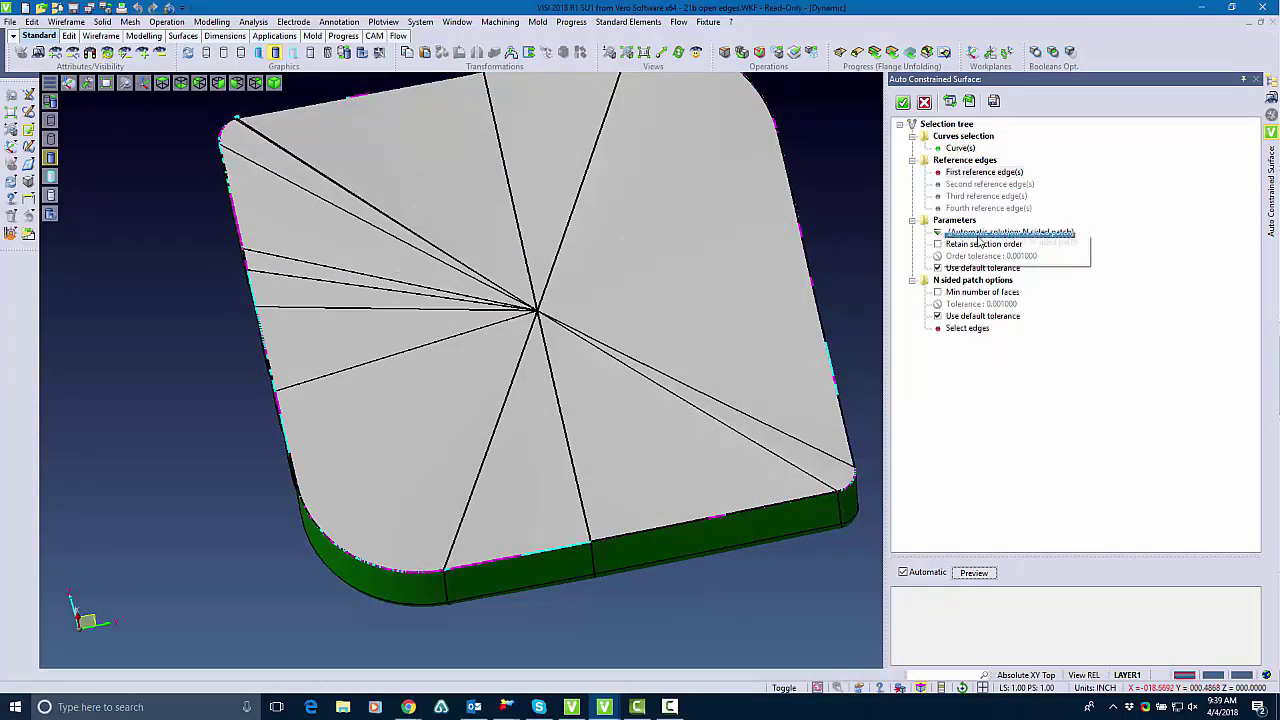
click(948, 102)
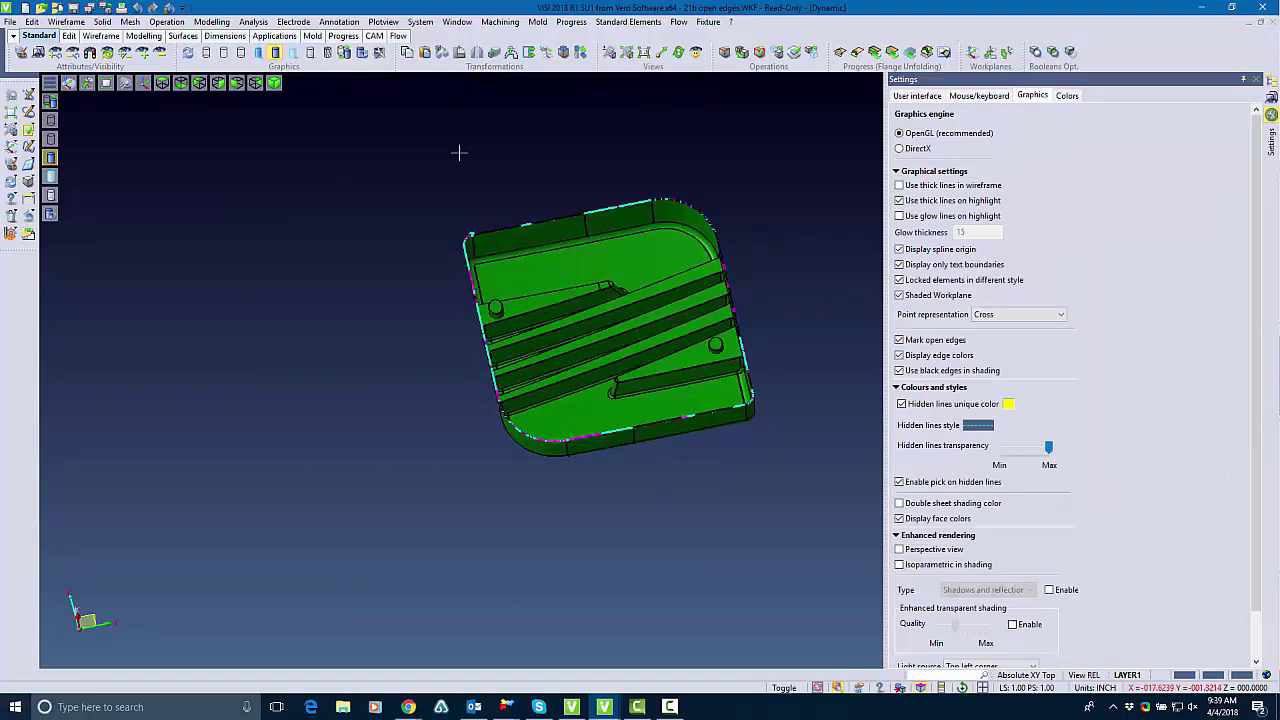
Preview and accept a Capping surface across the window-selected rim edges of the tray top.
click(101, 22)
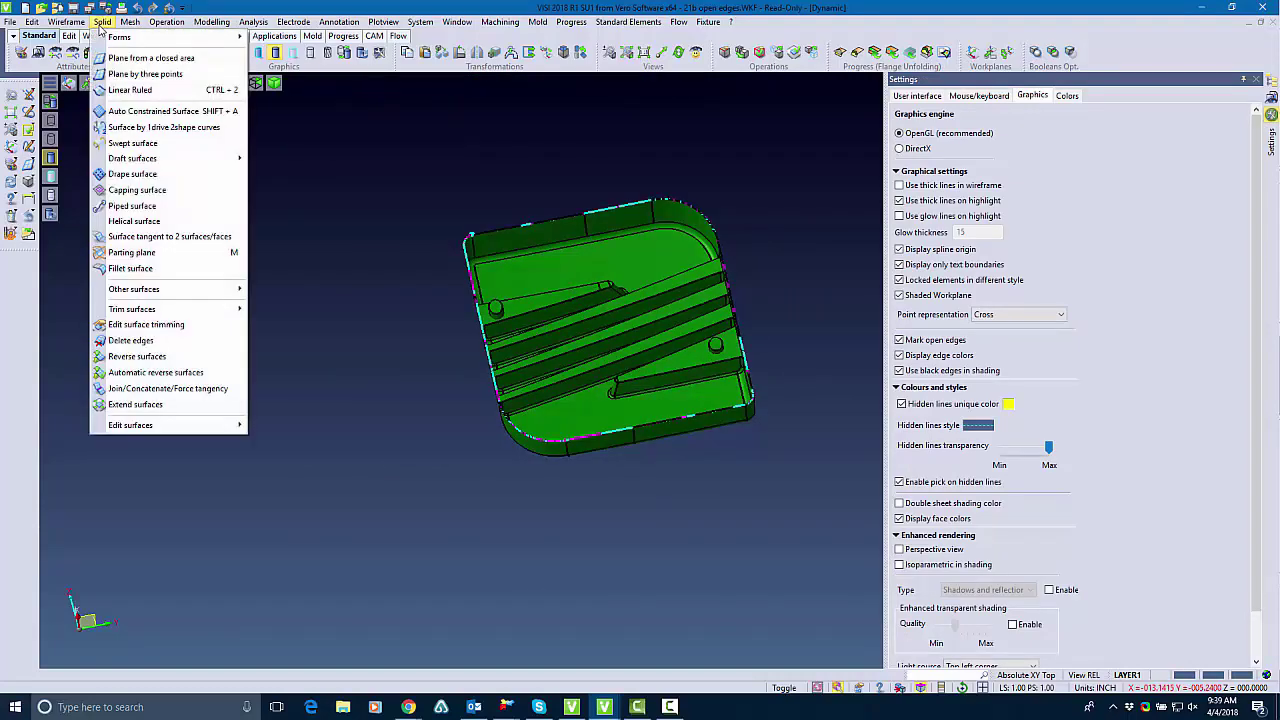
click(135, 190)
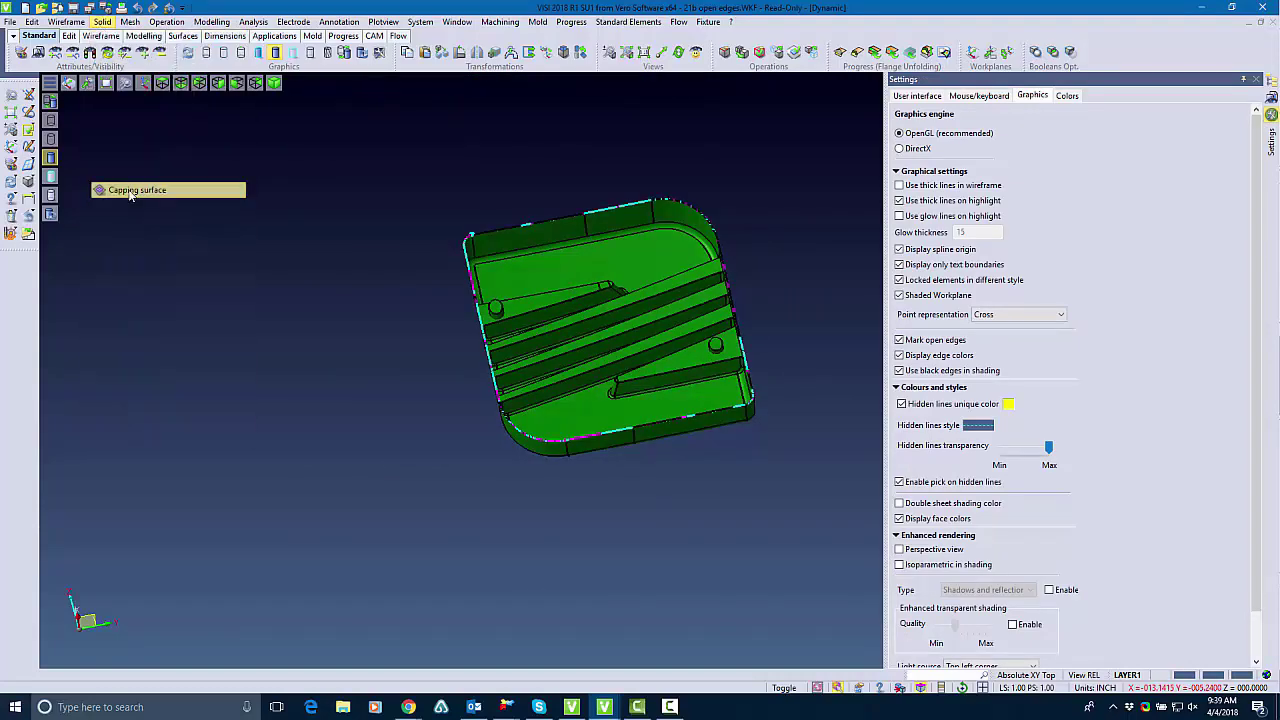
drag(416, 140, 778, 472)
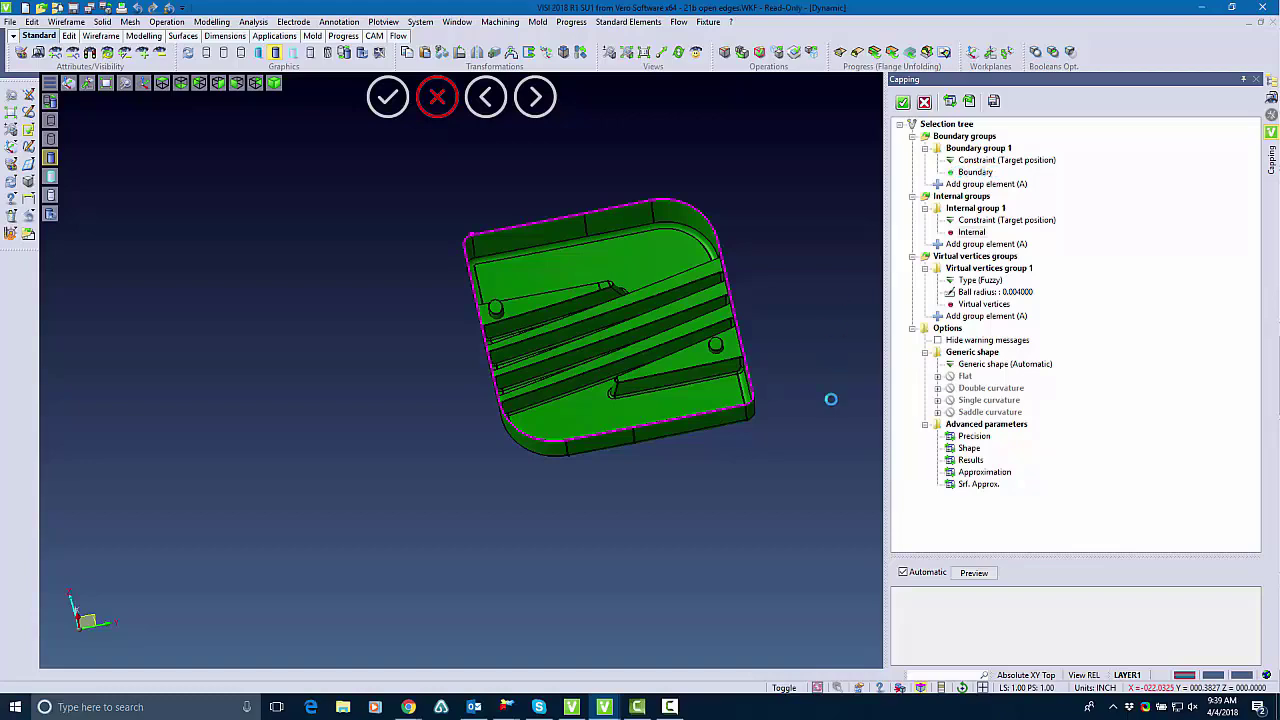
click(967, 572)
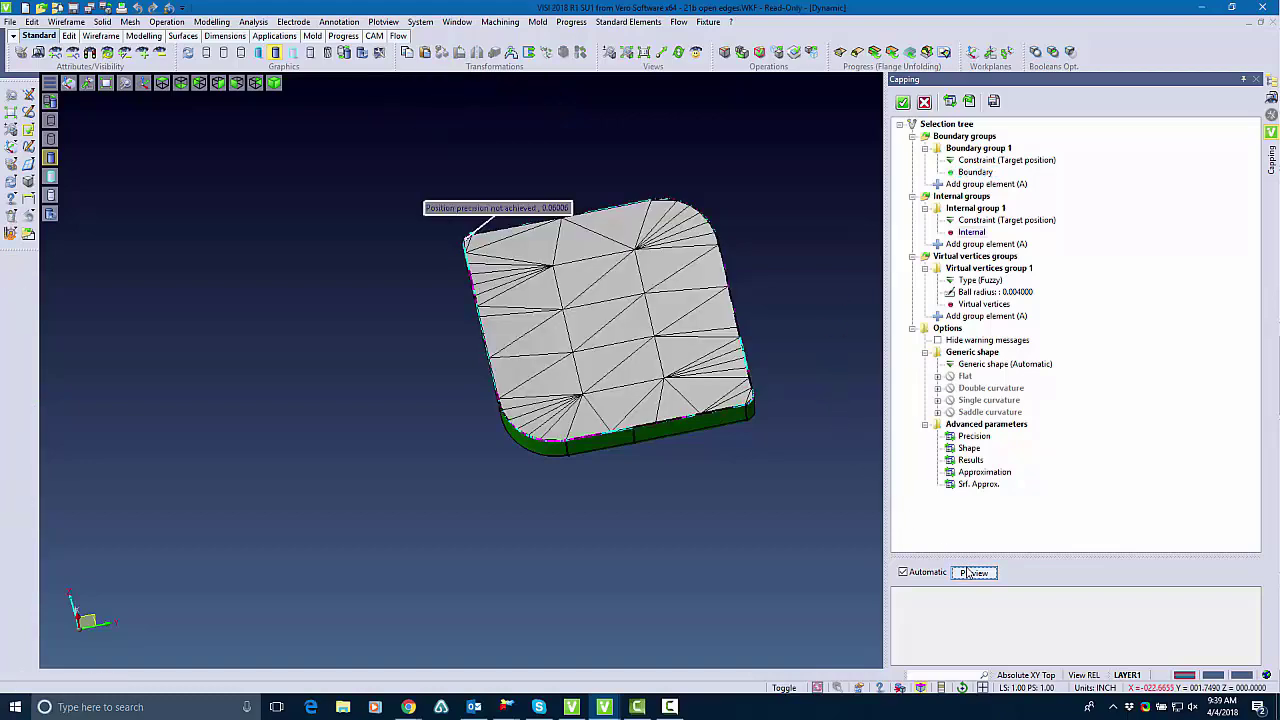
middle_drag(754, 437, 767, 368)
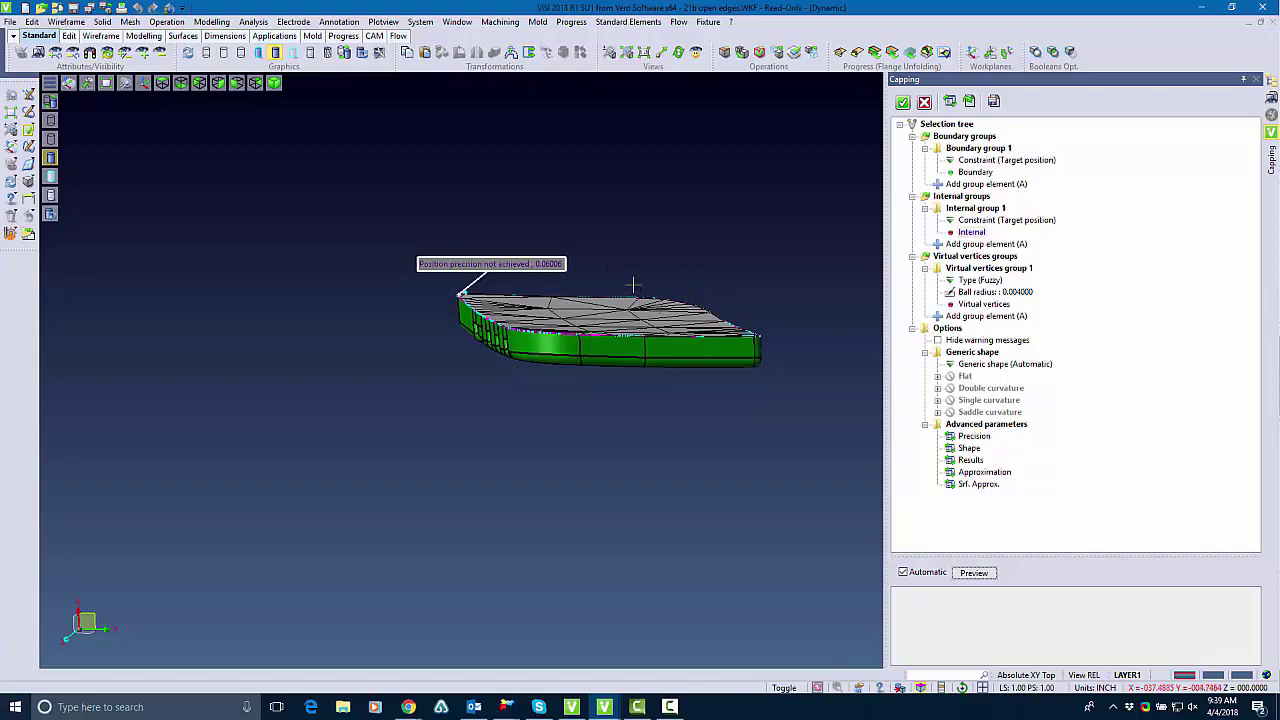
middle_drag(632, 286, 550, 295)
scroll(550, 295, up, 2)
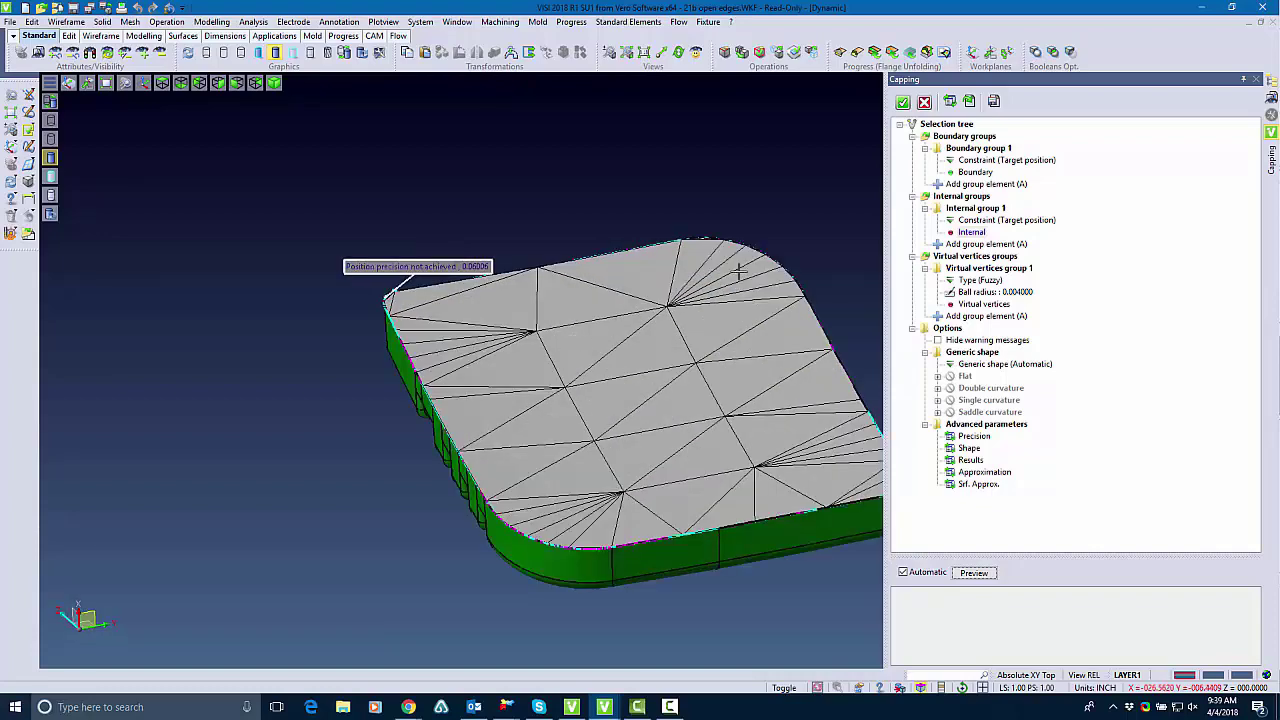
click(902, 103)
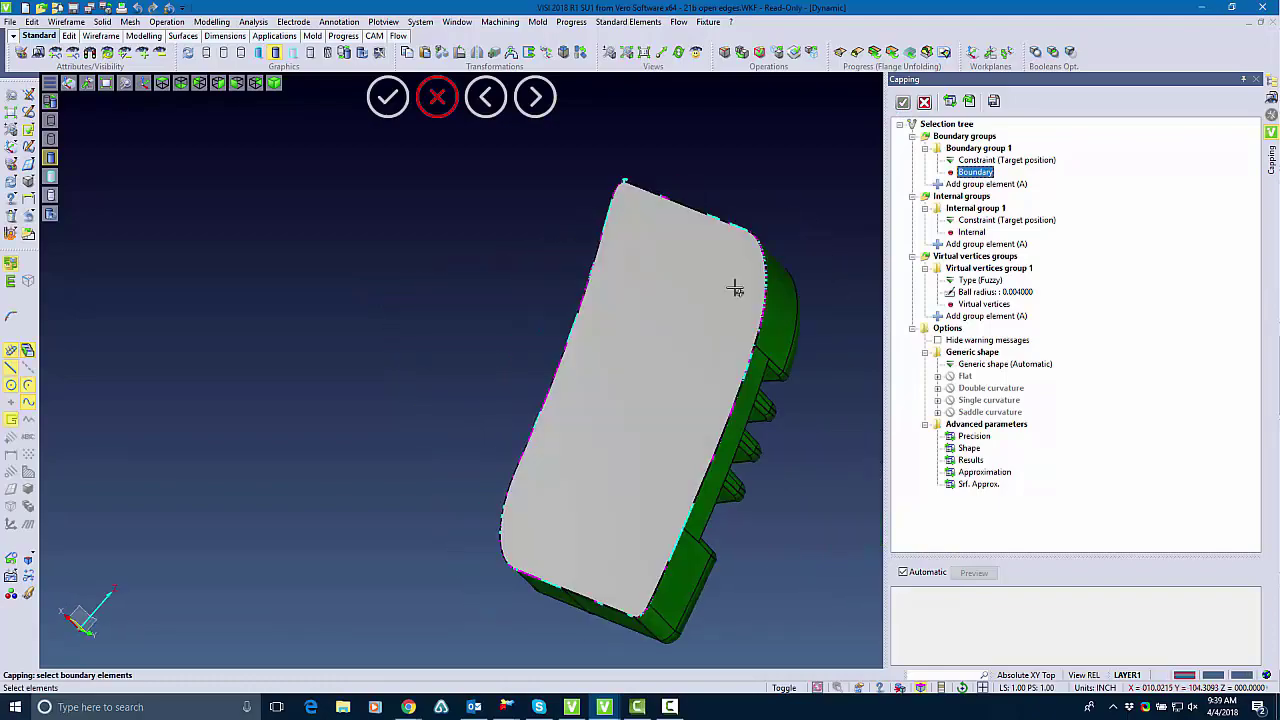